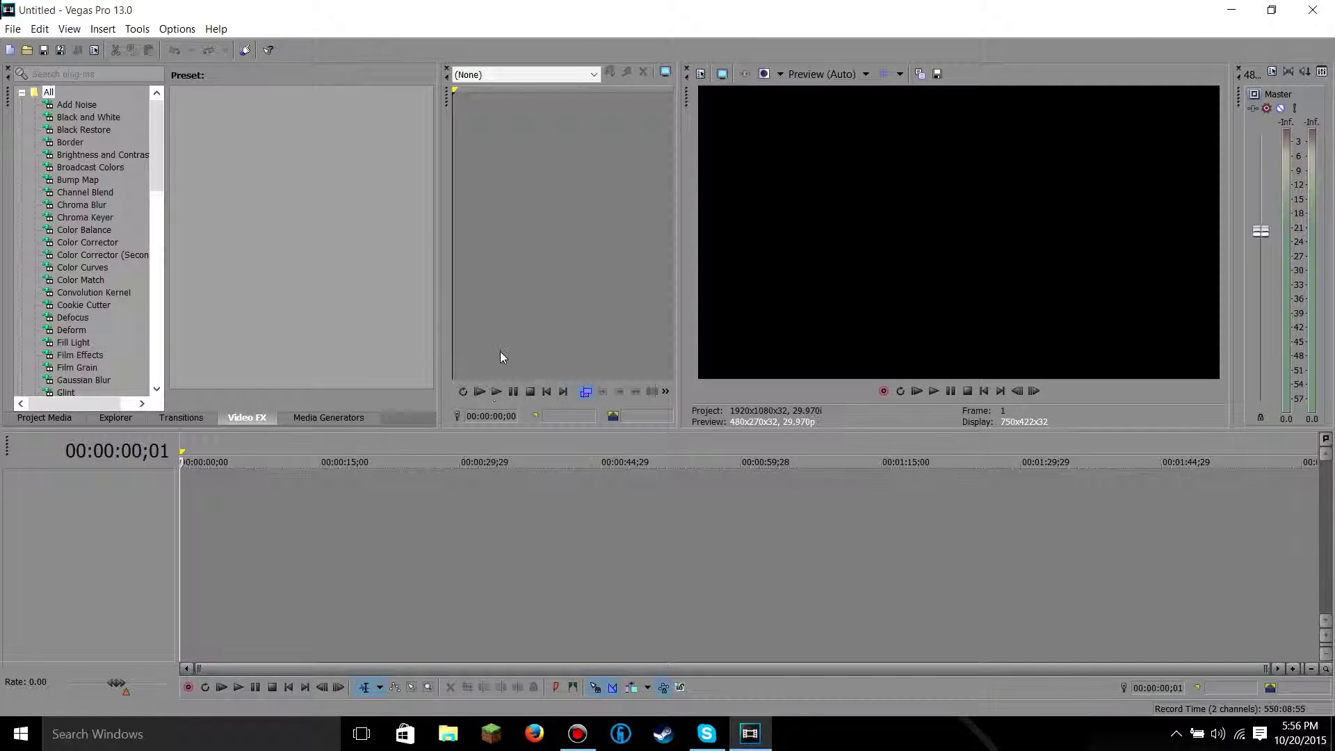
# - Open the GTA5 gameplay .avi from Documents > Bandicam onto the timeline
pyautogui.click(12, 27)
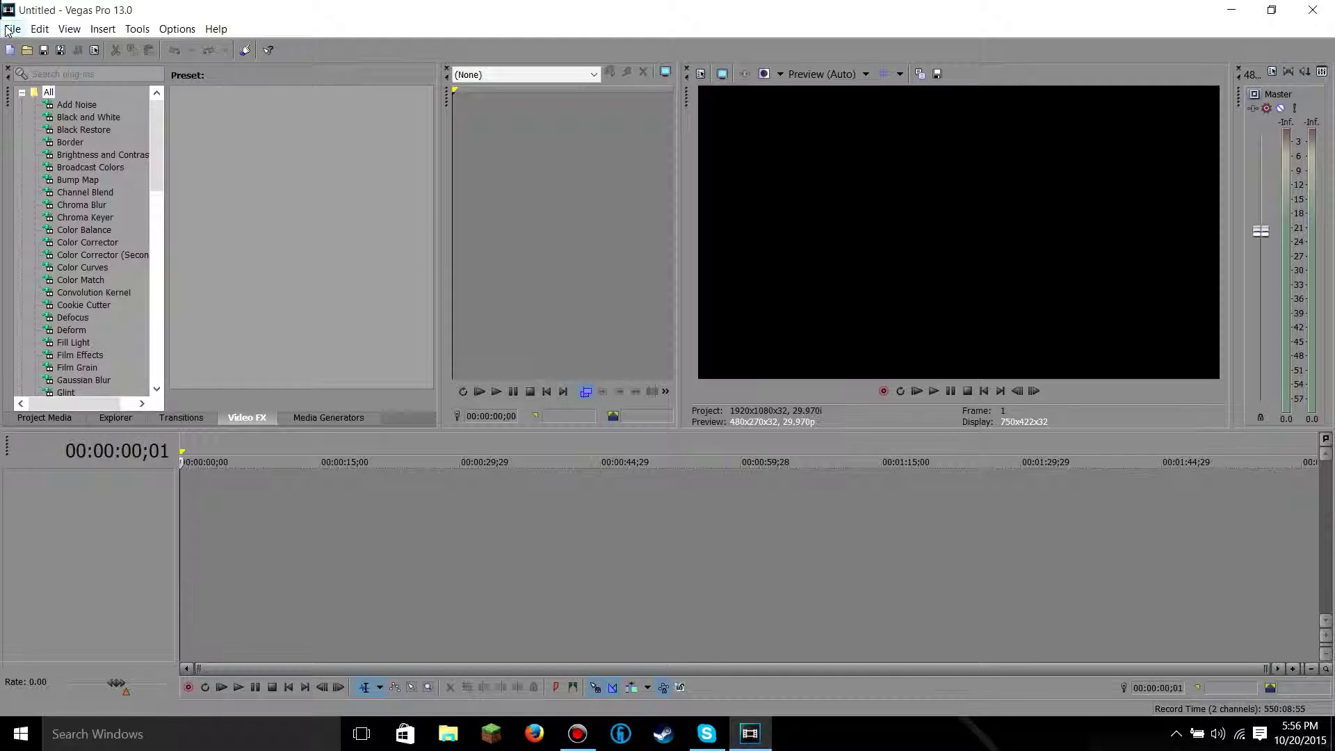
pyautogui.click(568, 285)
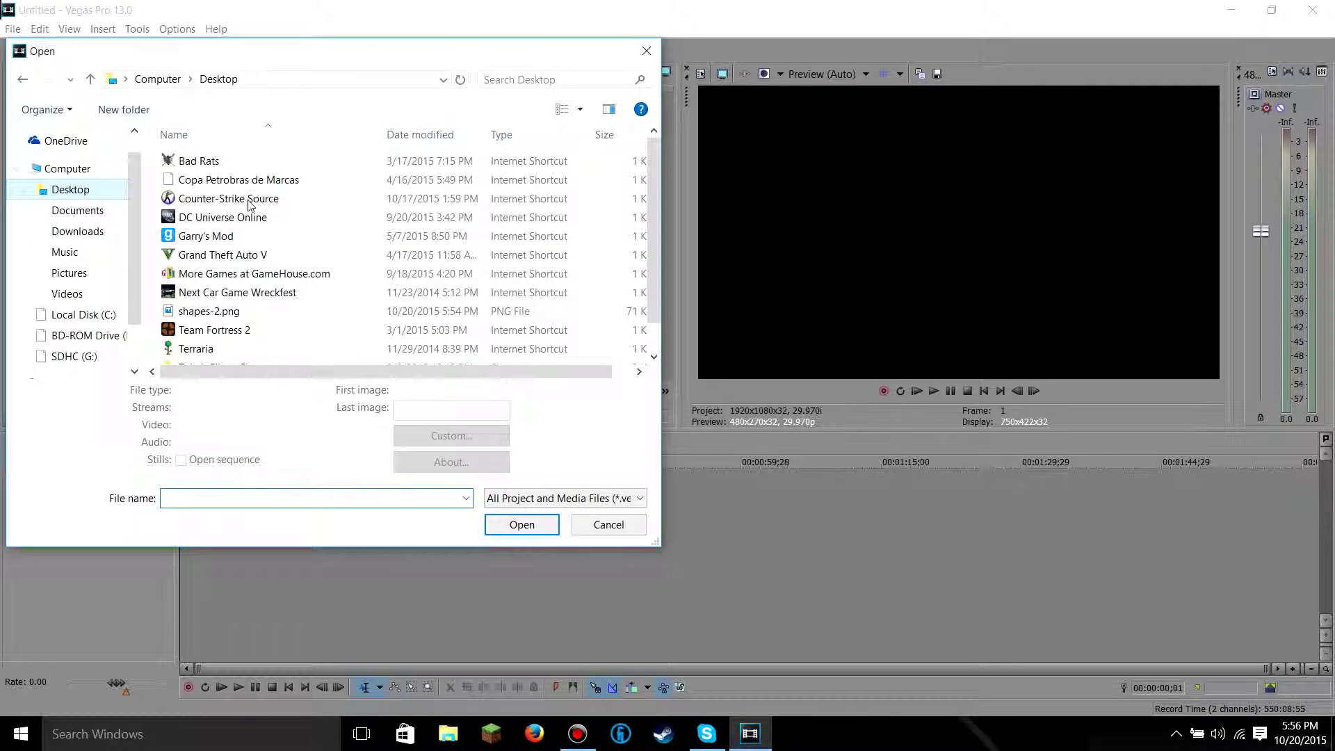
pyautogui.click(73, 211)
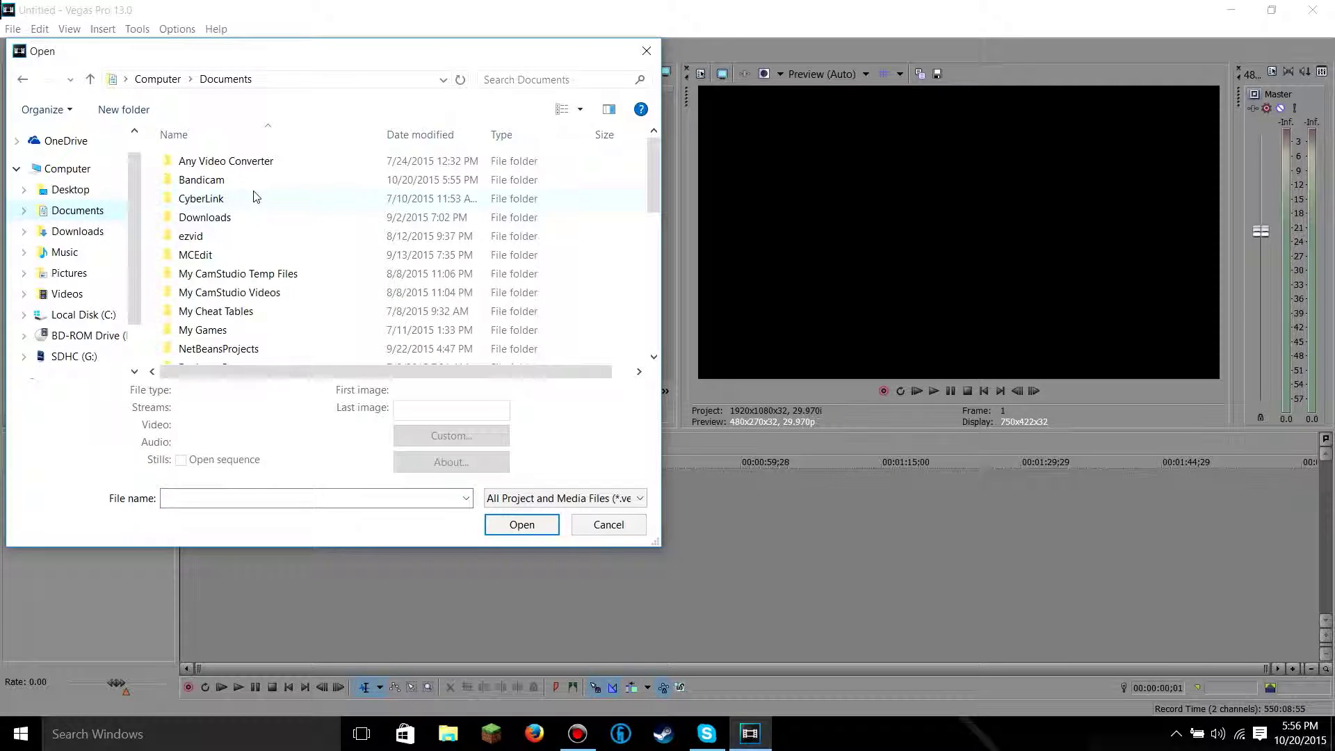
pyautogui.doubleClick(202, 179)
pyautogui.scroll(-3, 210, 311)
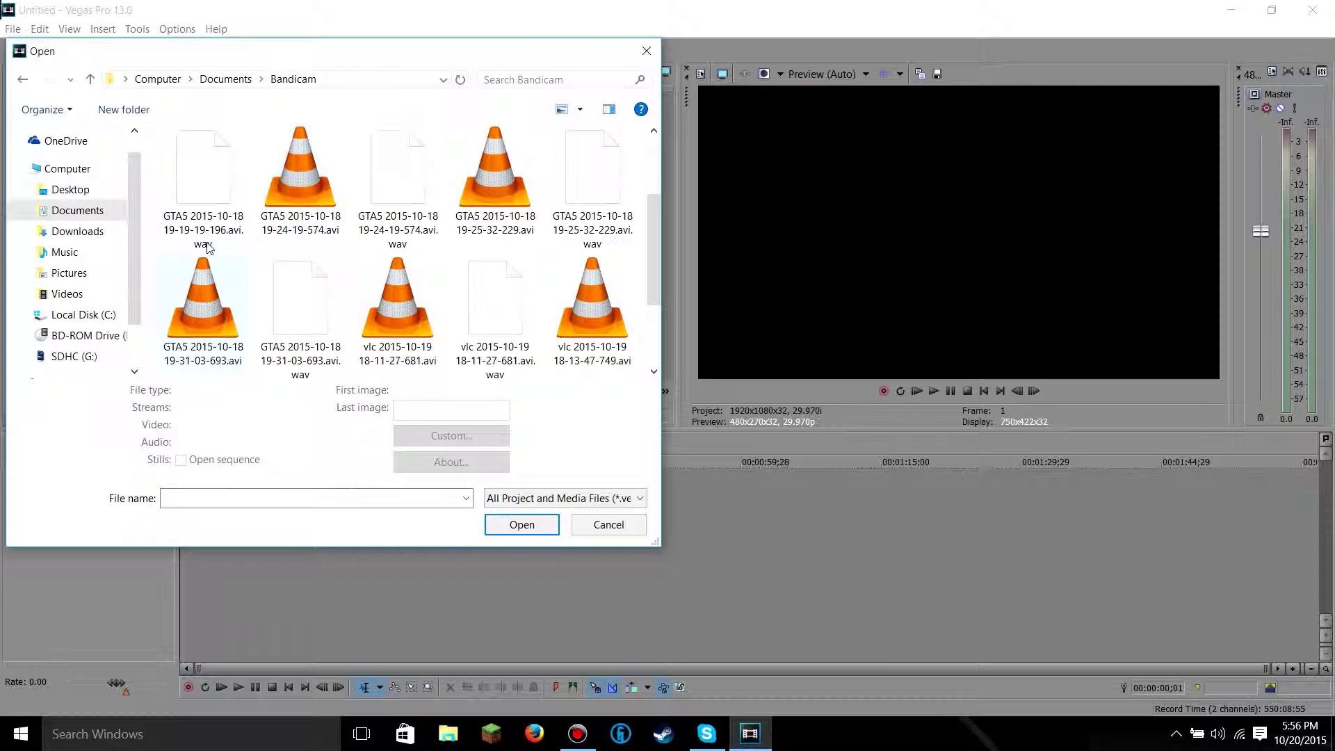
pyautogui.doubleClick(193, 330)
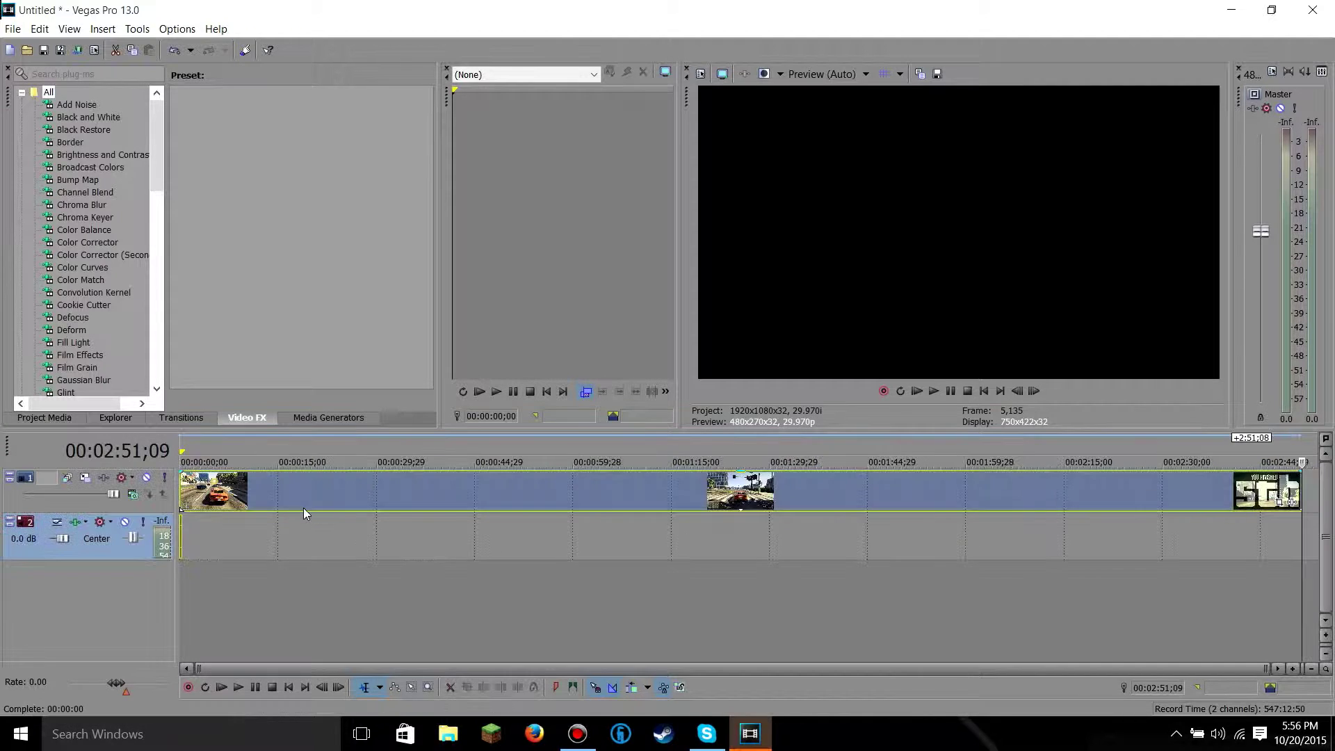
# - Drag shapes-2.png from the desktop onto the timeline as a new track
pyautogui.click(1247, 17)
pyautogui.click(433, 42)
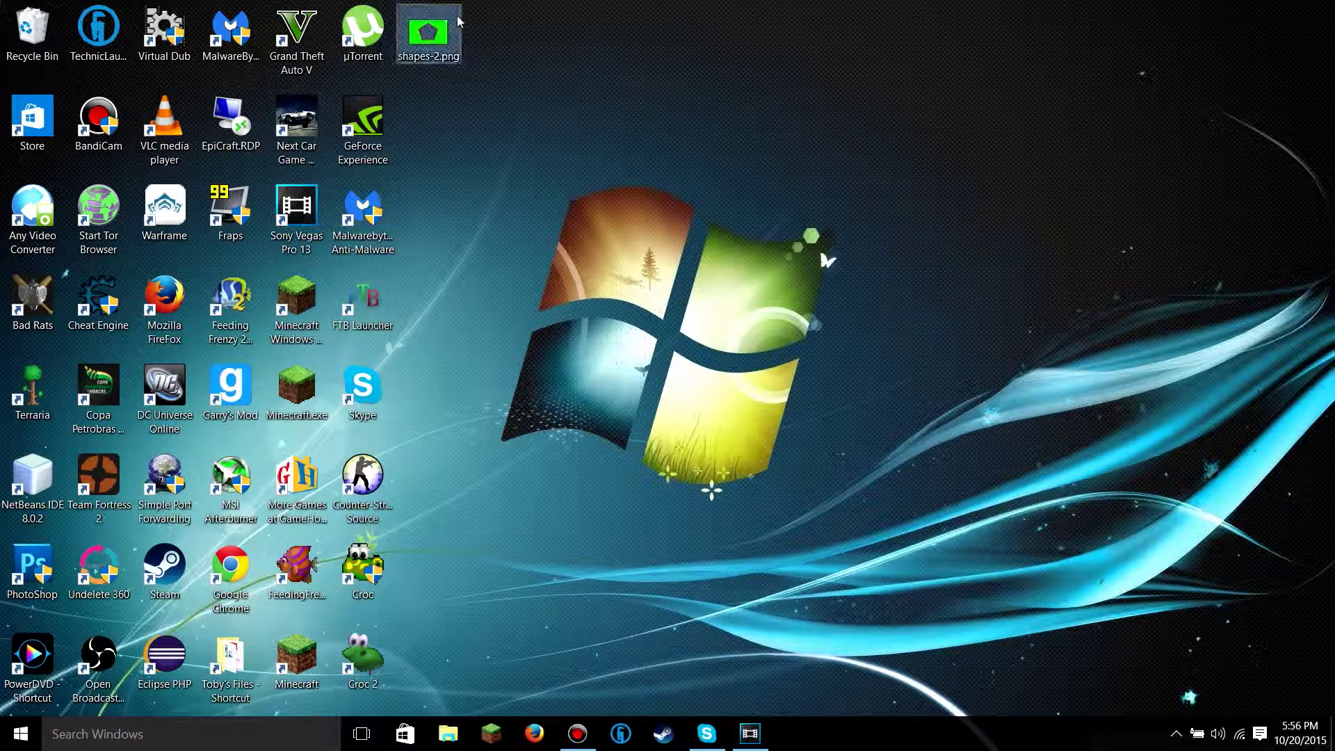
pyautogui.moveTo(432, 47); pyautogui.dragTo(384, 557)
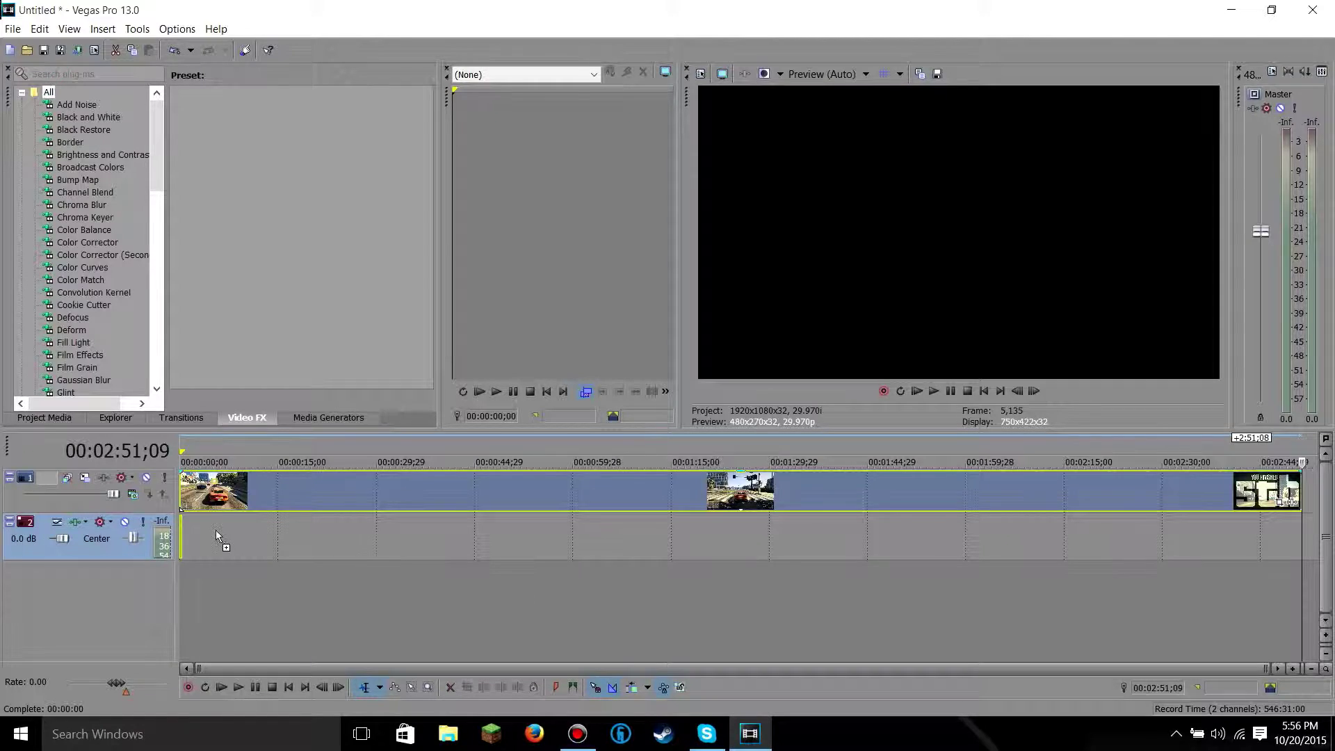
pyautogui.moveTo(217, 533); pyautogui.dragTo(216, 531)
pyautogui.click(252, 579)
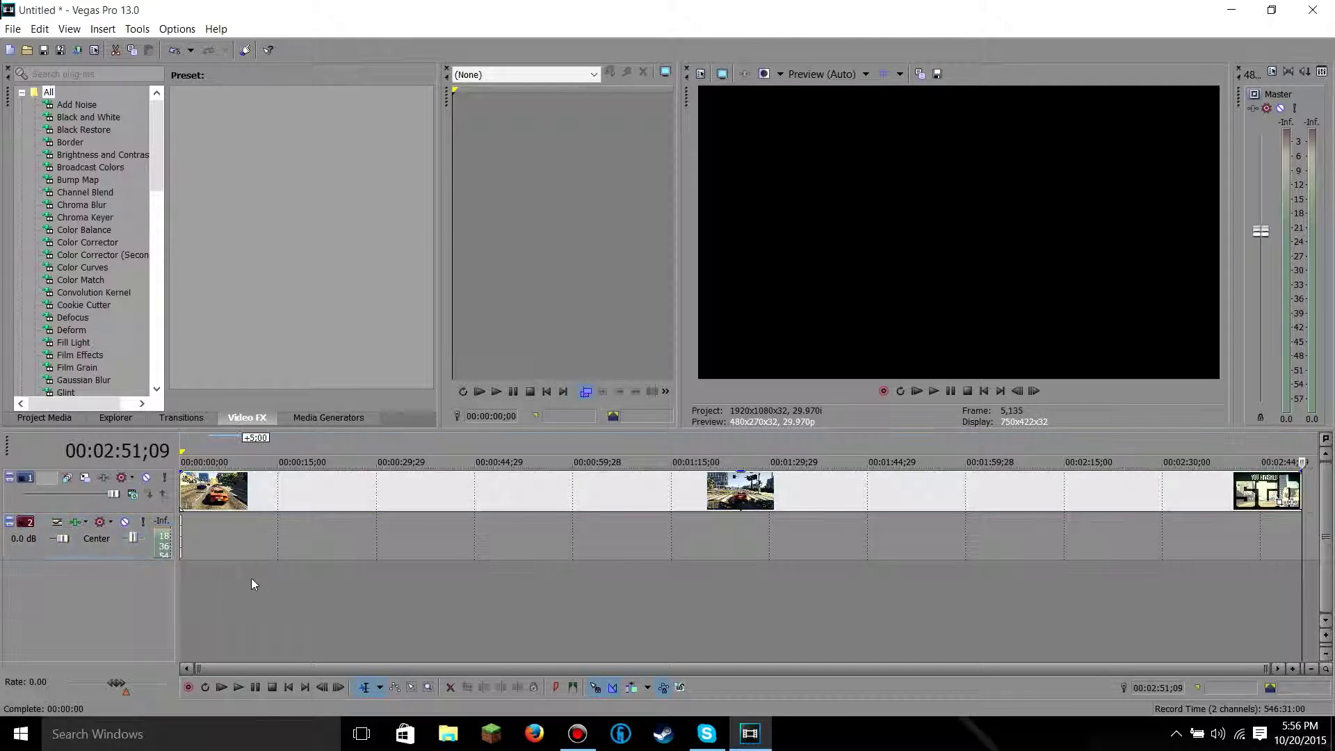
# - Delete the gameplay audio track, then move the green image to 0 and lengthen it
pyautogui.rightClick(90, 544)
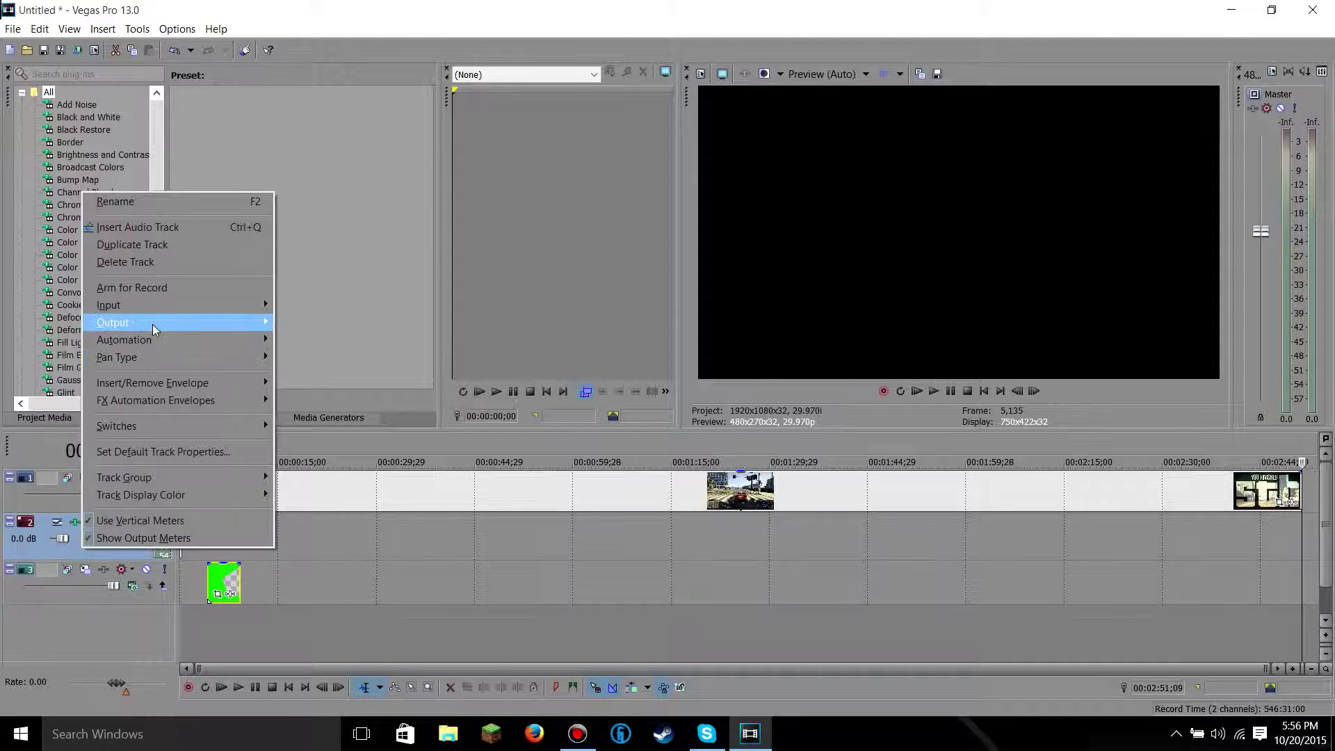
pyautogui.click(134, 264)
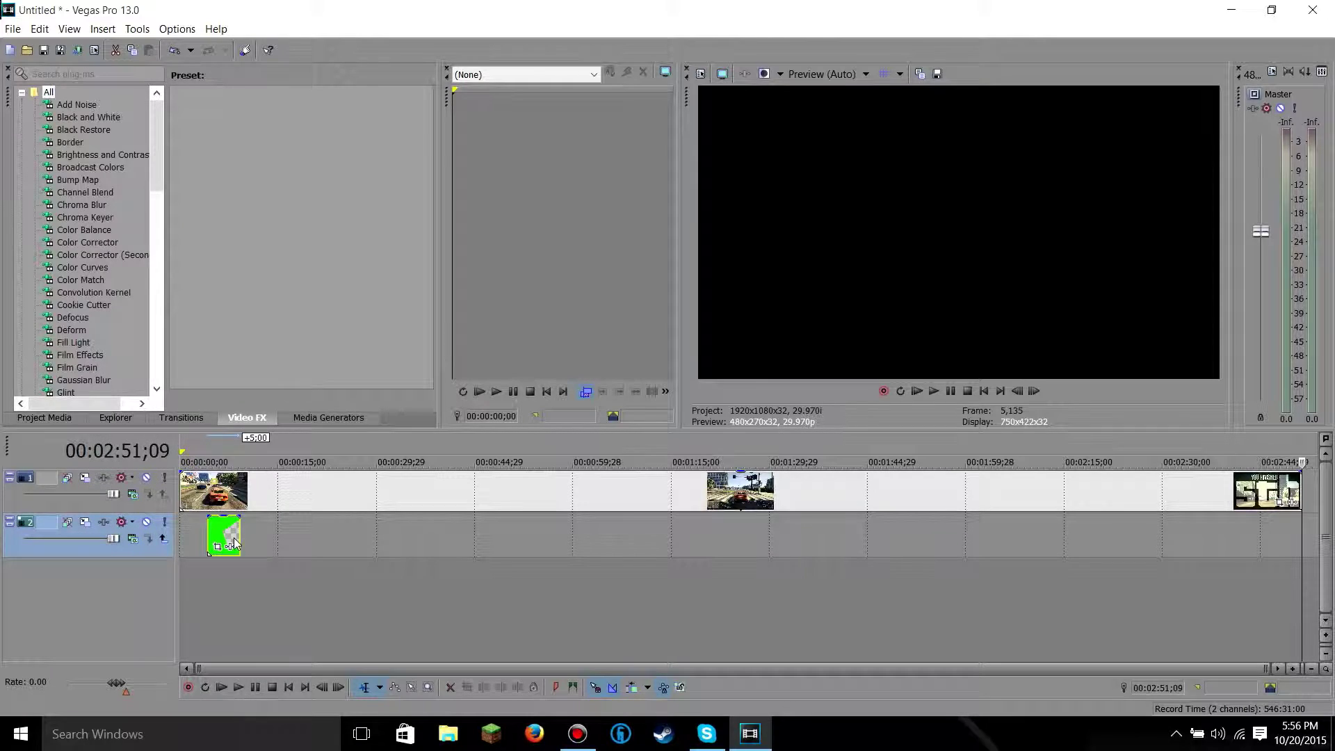
pyautogui.moveTo(209, 535); pyautogui.dragTo(198, 535)
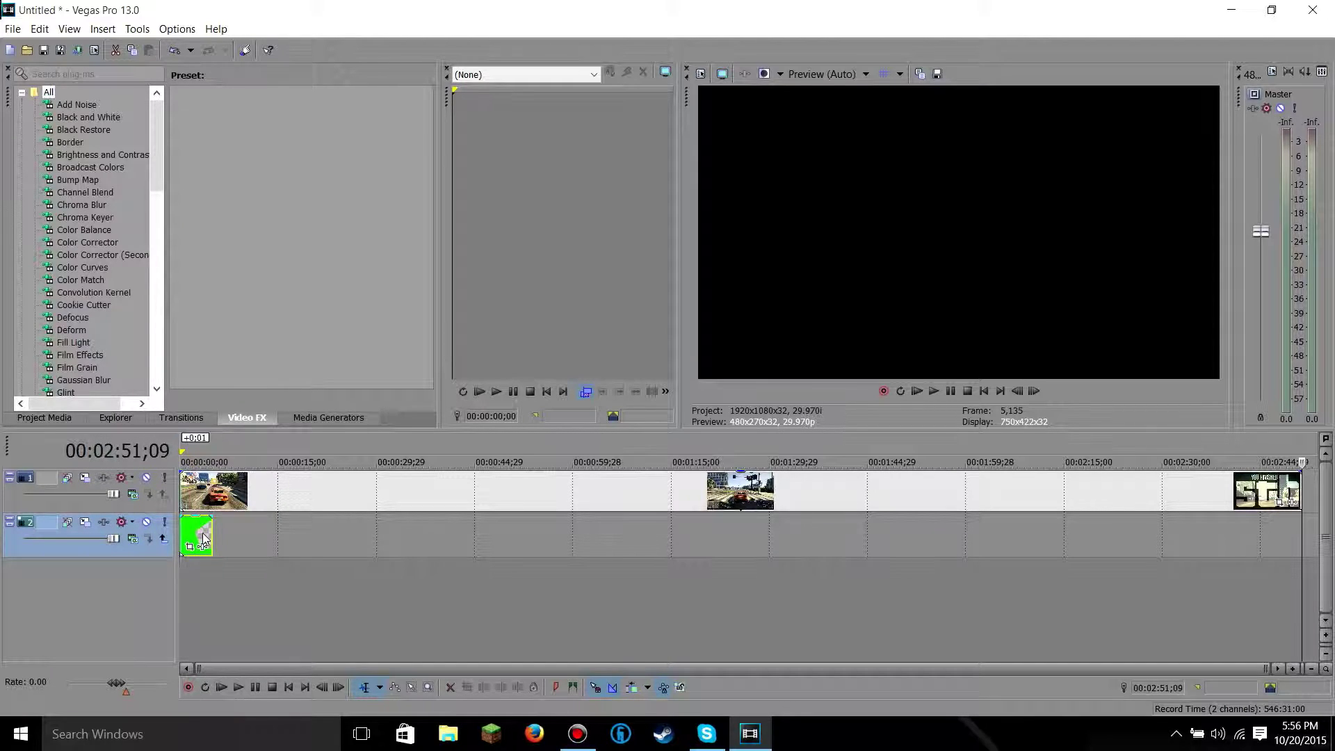
pyautogui.moveTo(210, 534); pyautogui.dragTo(273, 540)
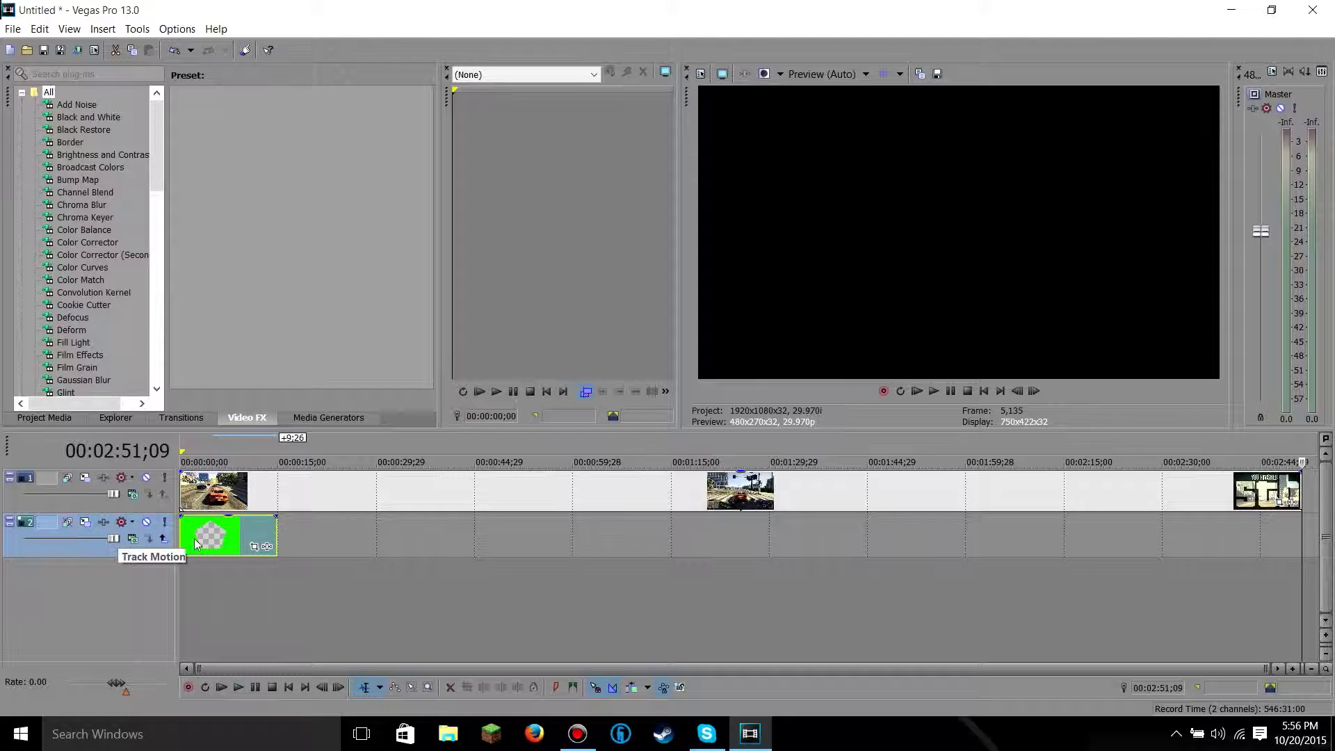
pyautogui.click(216, 534)
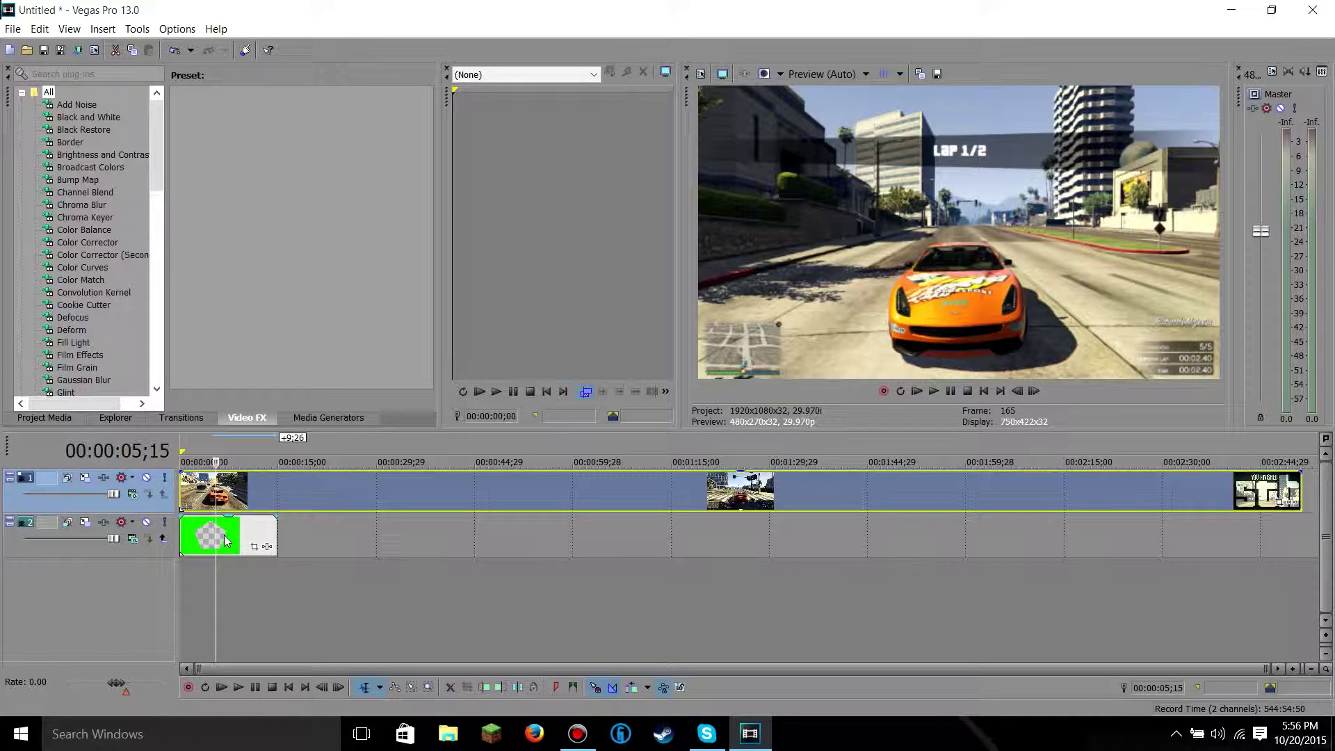
# - Move the green image track above the gameplay and shrink the gameplay in Track Motion
pyautogui.moveTo(221, 533)
pyautogui.mouseDown()
pyautogui.moveTo(248, 526)
pyautogui.moveTo(245, 490)
pyautogui.mouseUp()
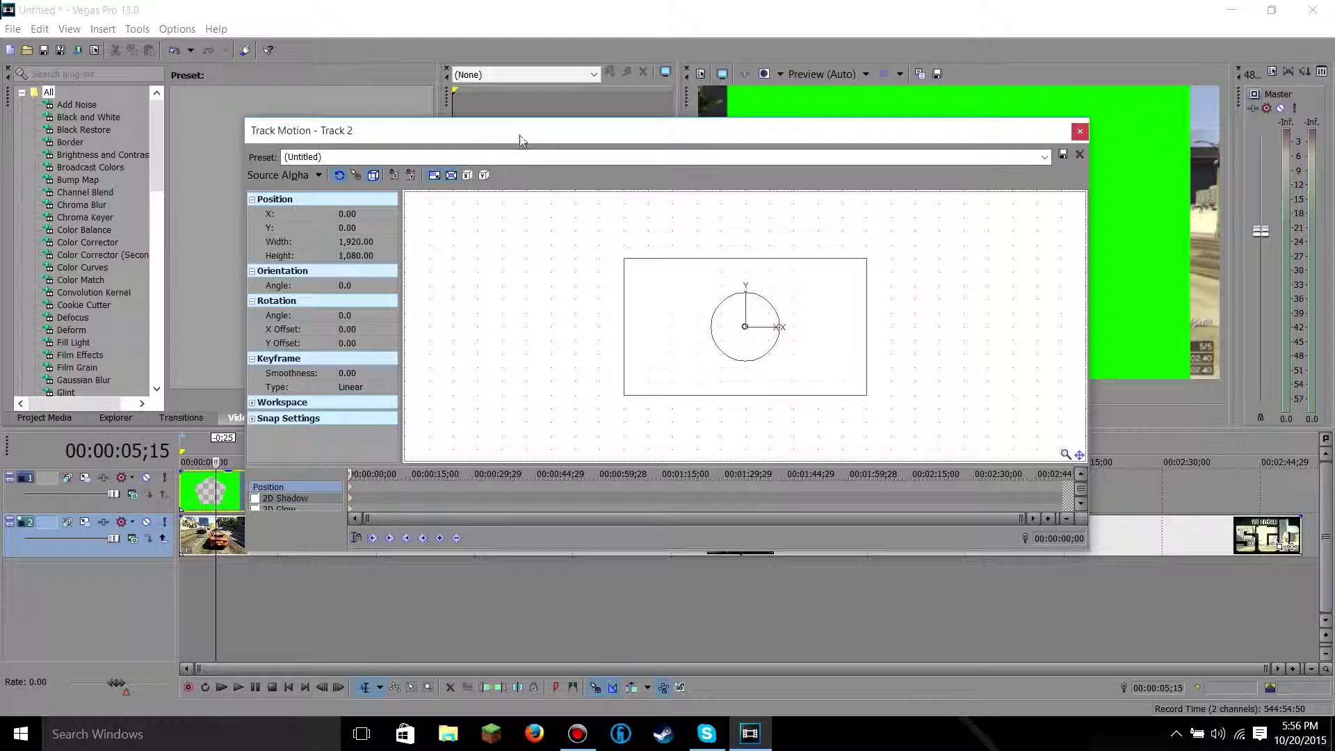
pyautogui.moveTo(520, 134); pyautogui.dragTo(479, 222)
pyautogui.scroll(-1, 558, 387)
pyautogui.scroll(-1, 495, 361)
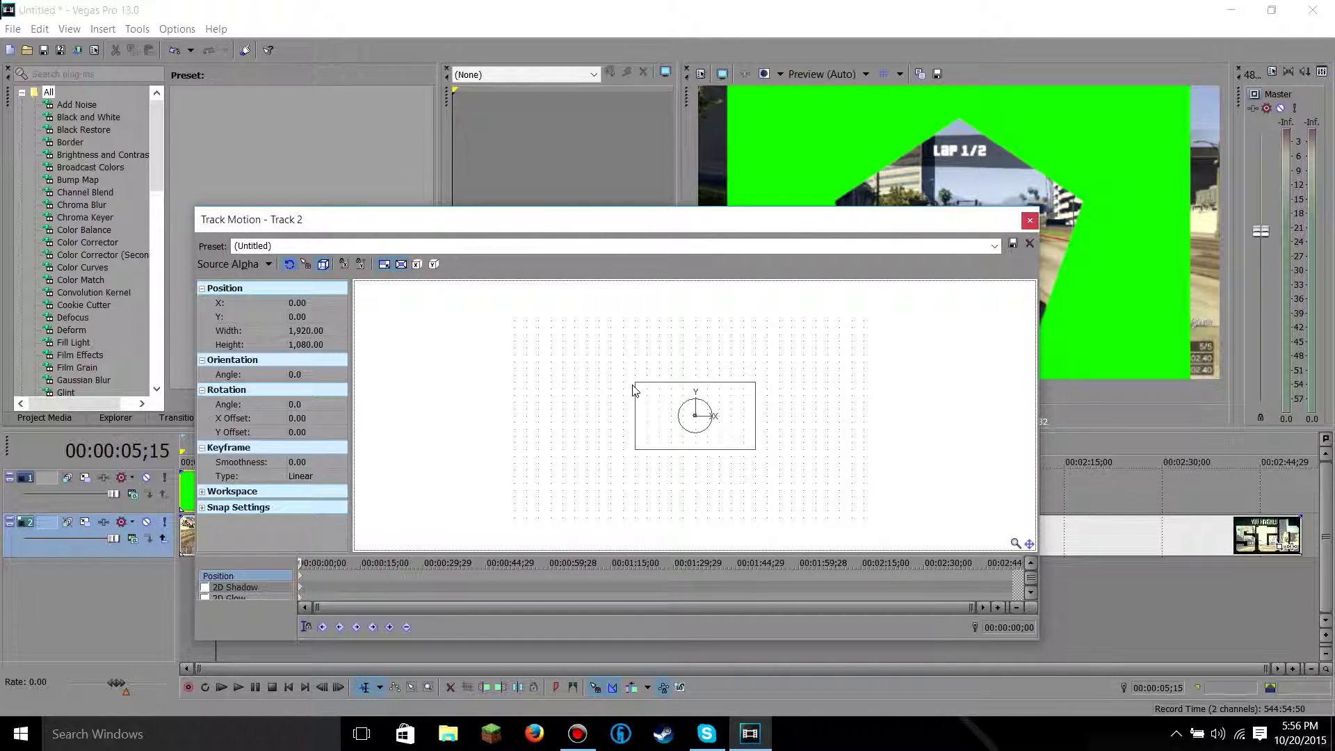
pyautogui.moveTo(635, 381)
pyautogui.mouseDown()
pyautogui.moveTo(617, 378)
pyautogui.moveTo(645, 387)
pyautogui.mouseUp()
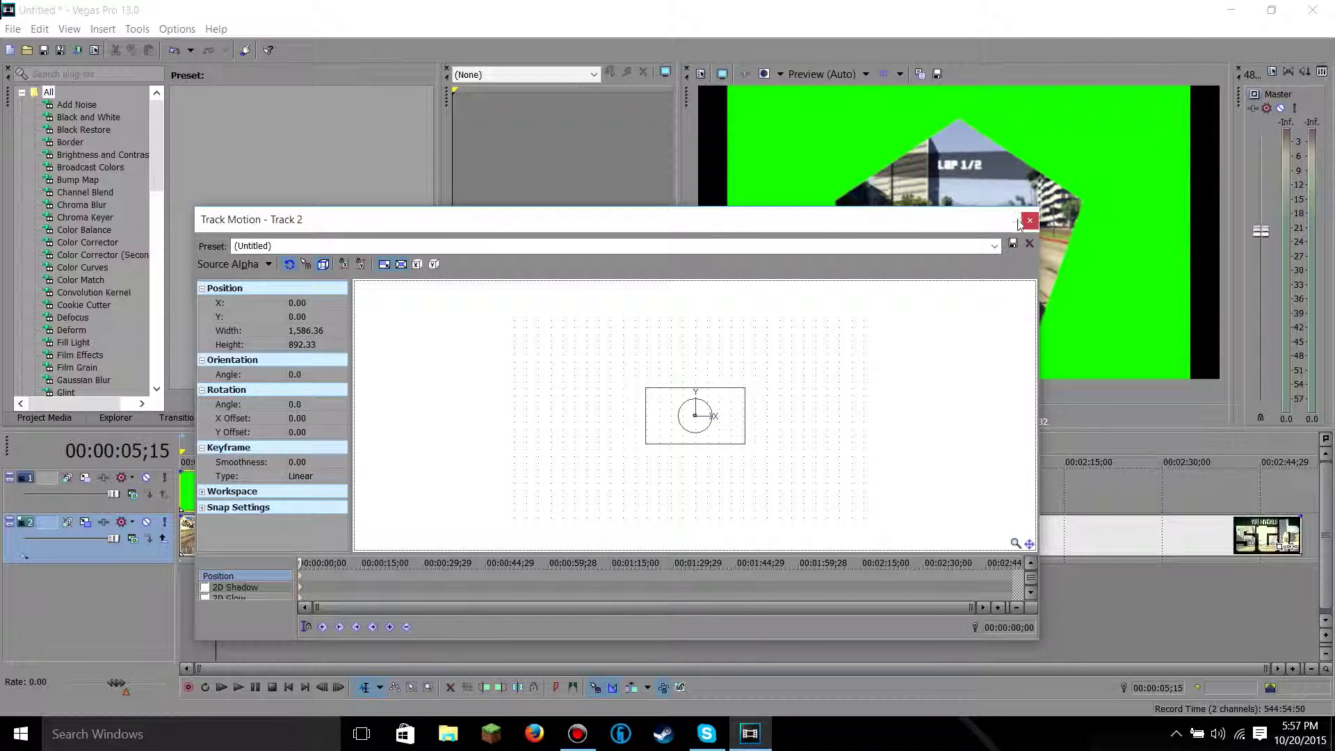
pyautogui.moveTo(1013, 222); pyautogui.dragTo(862, 381)
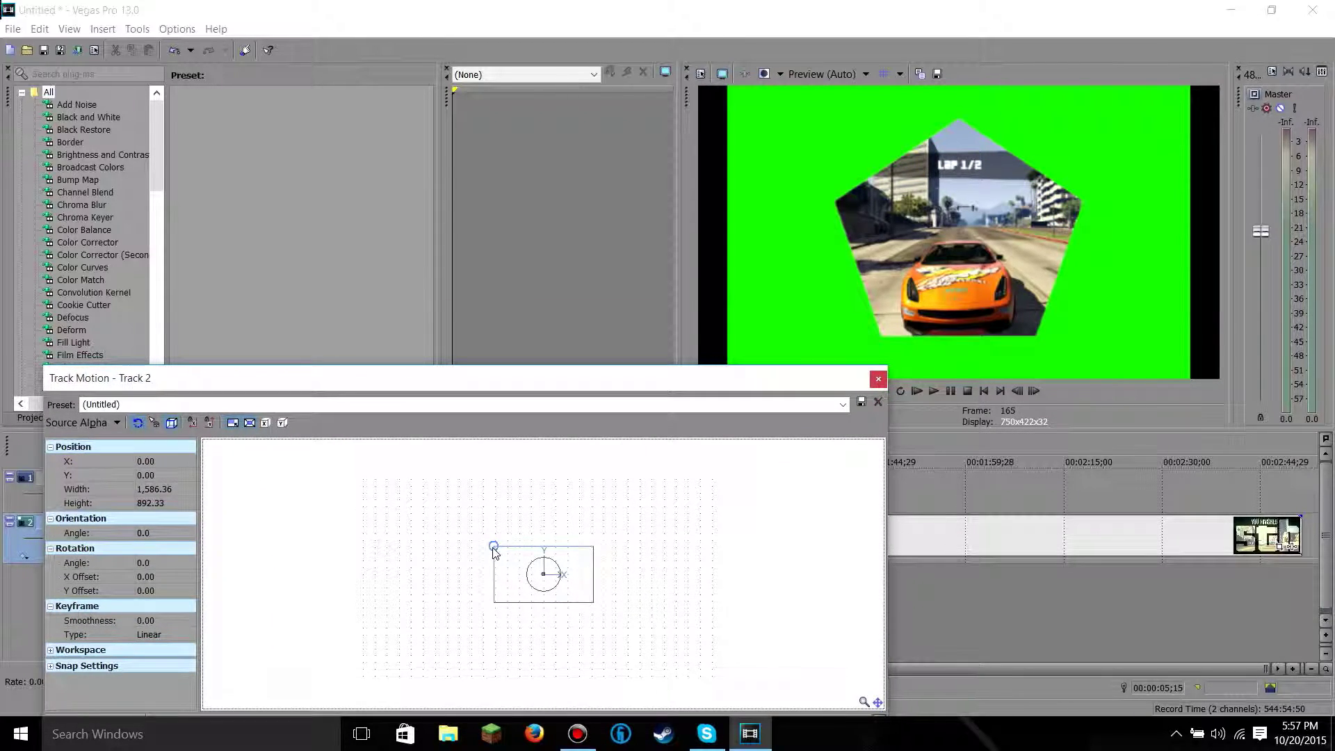
pyautogui.moveTo(495, 552); pyautogui.dragTo(489, 545)
pyautogui.hotkey('ctrl', 'z')
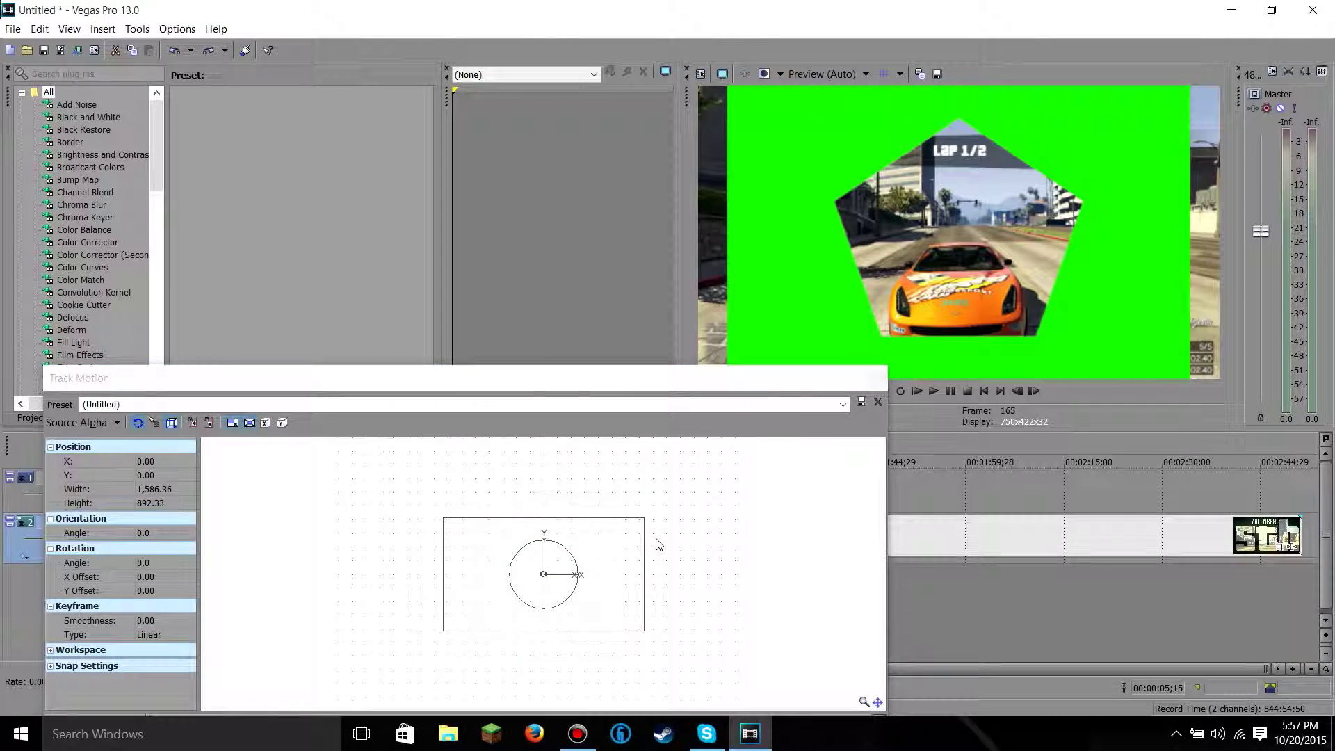
pyautogui.click(878, 380)
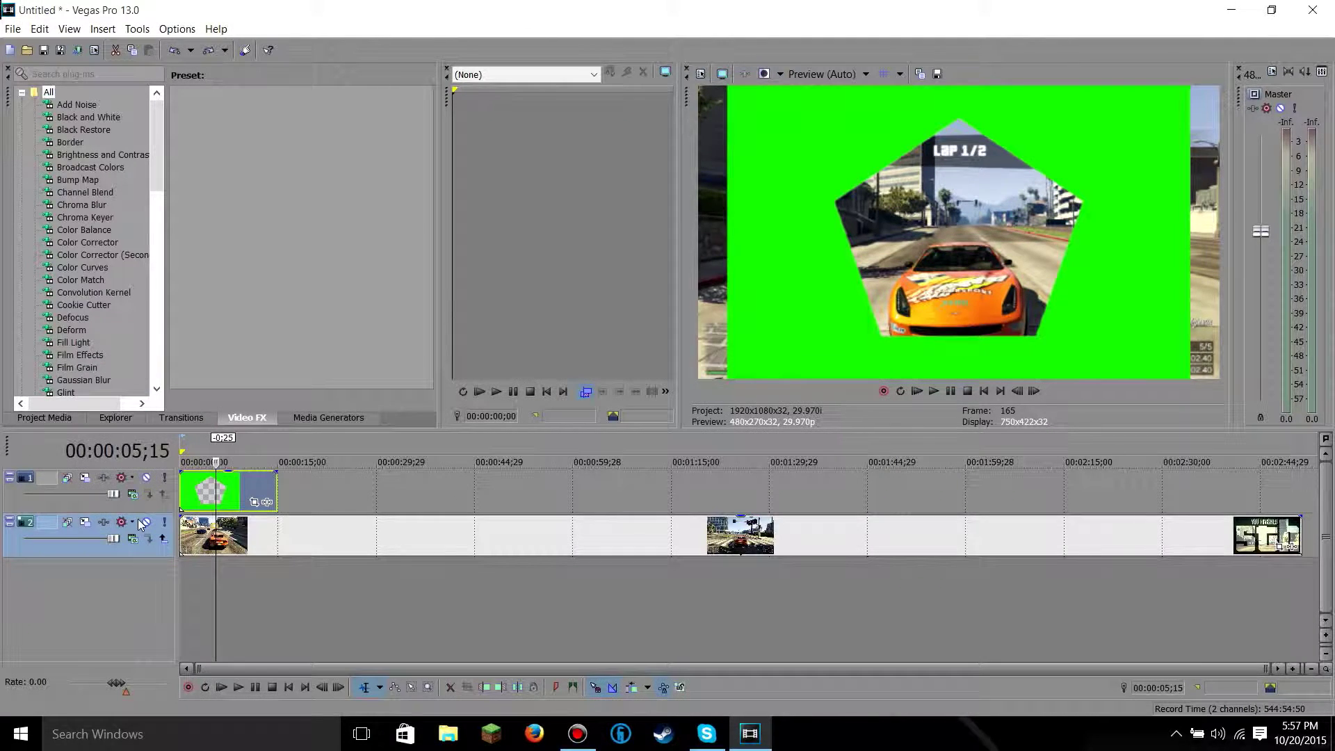
# - Enlarge the green pentagon overlay in Track Motion to fill the preview frame
pyautogui.click(85, 479)
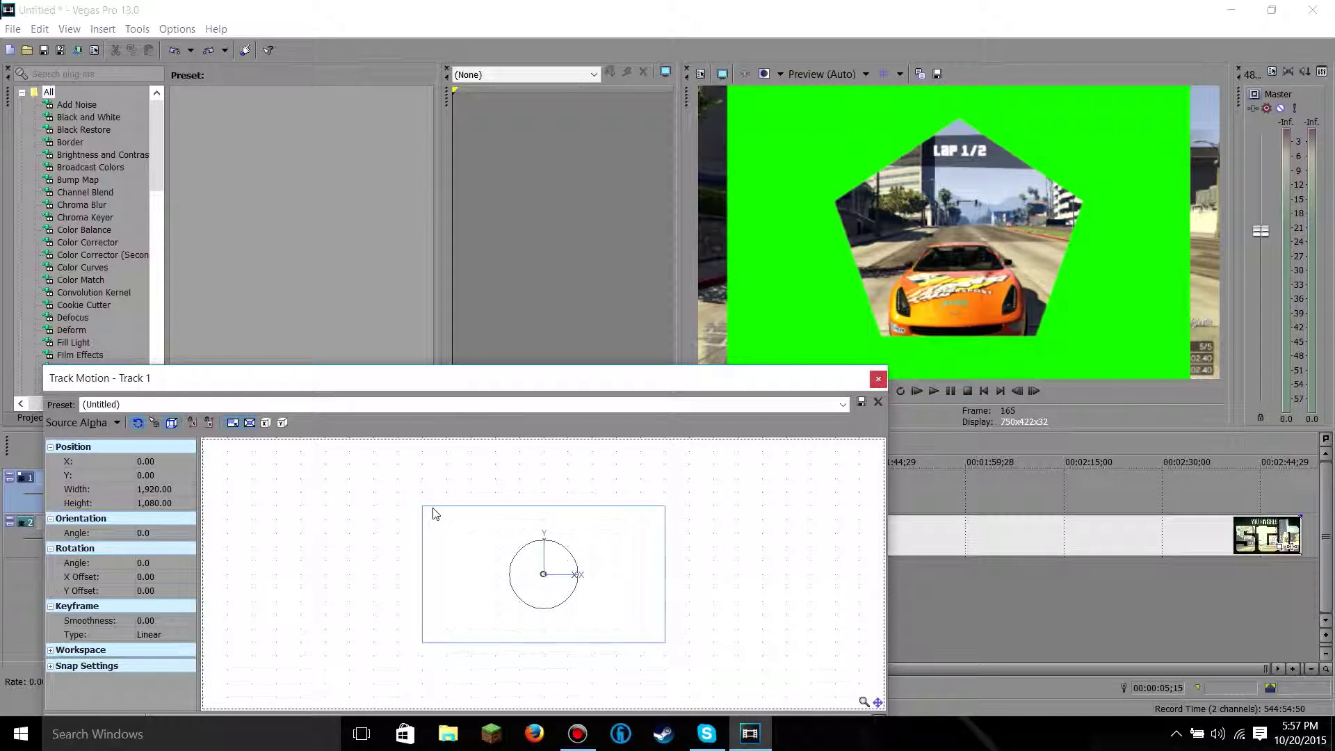
pyautogui.moveTo(421, 504); pyautogui.dragTo(402, 497)
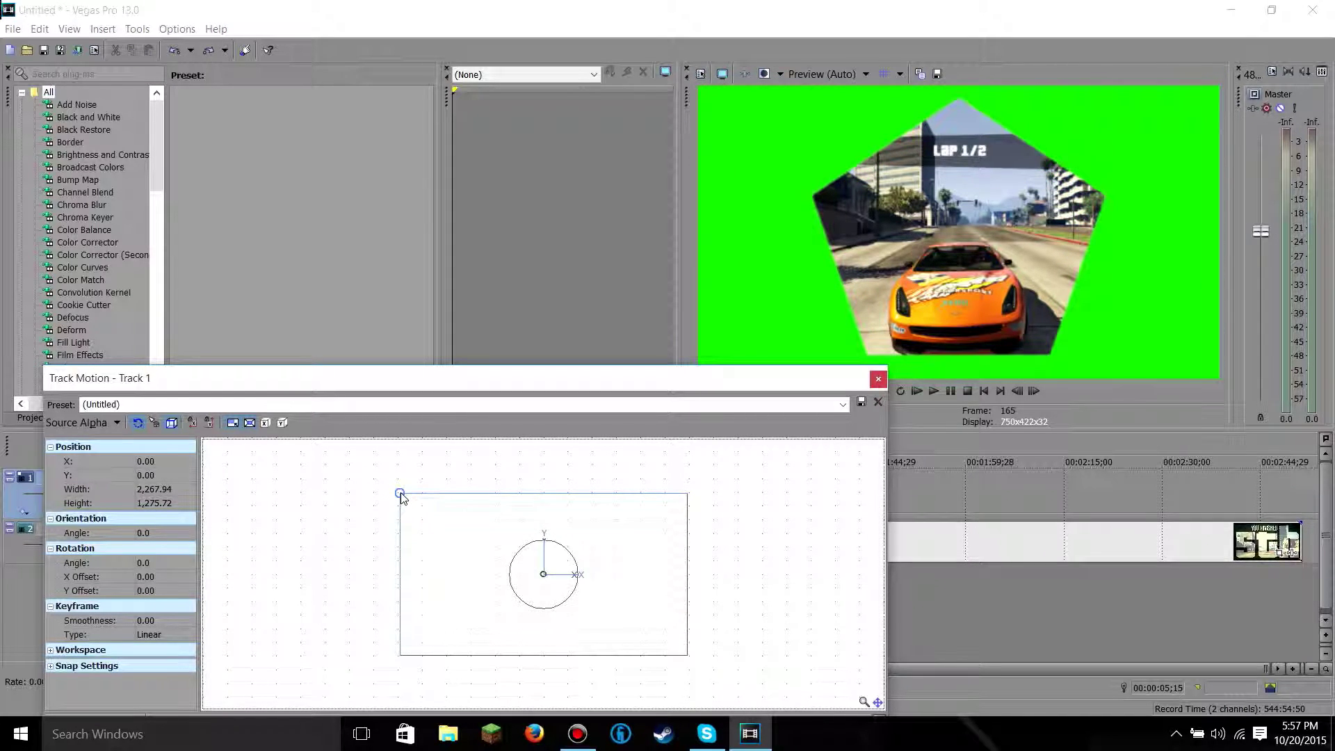
pyautogui.click(880, 379)
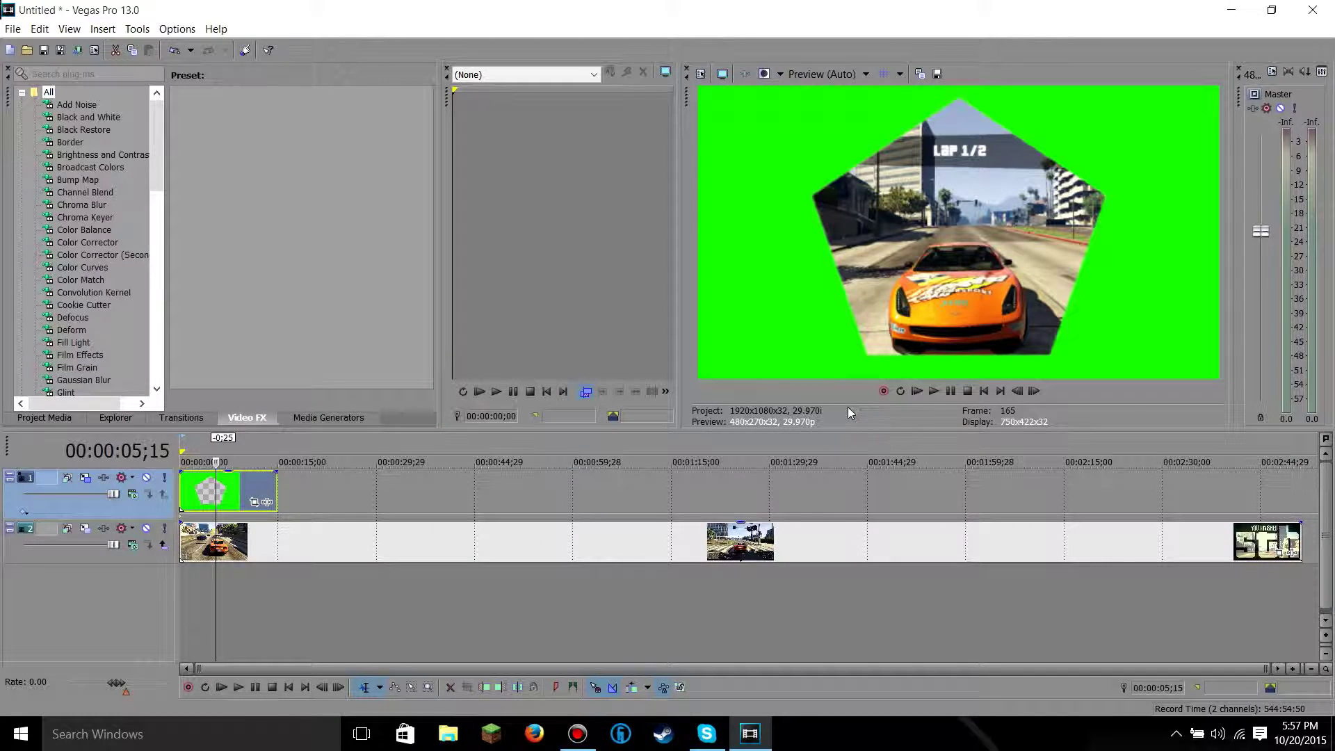
# - Preview the composite, then split the lower gameplay clip at about 15 seconds and delete its end
pyautogui.click(932, 391)
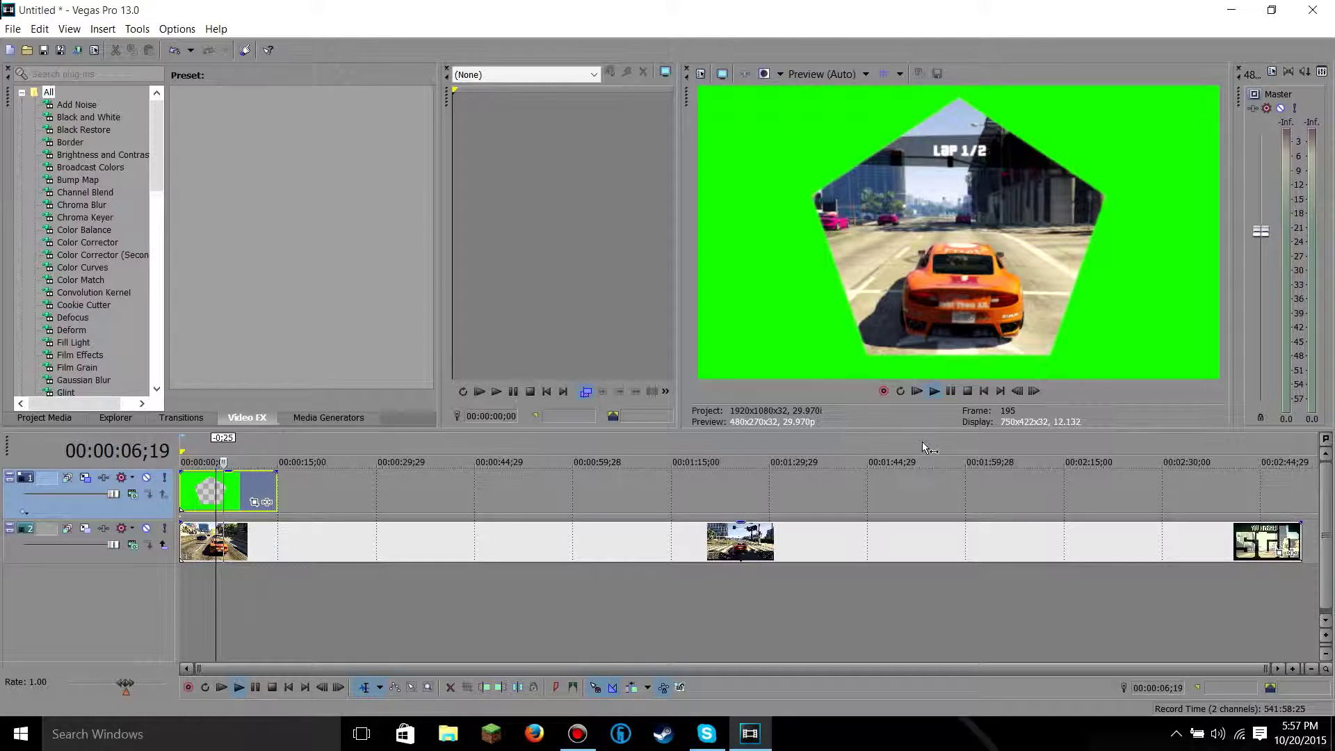
pyautogui.click(964, 393)
pyautogui.click(281, 481)
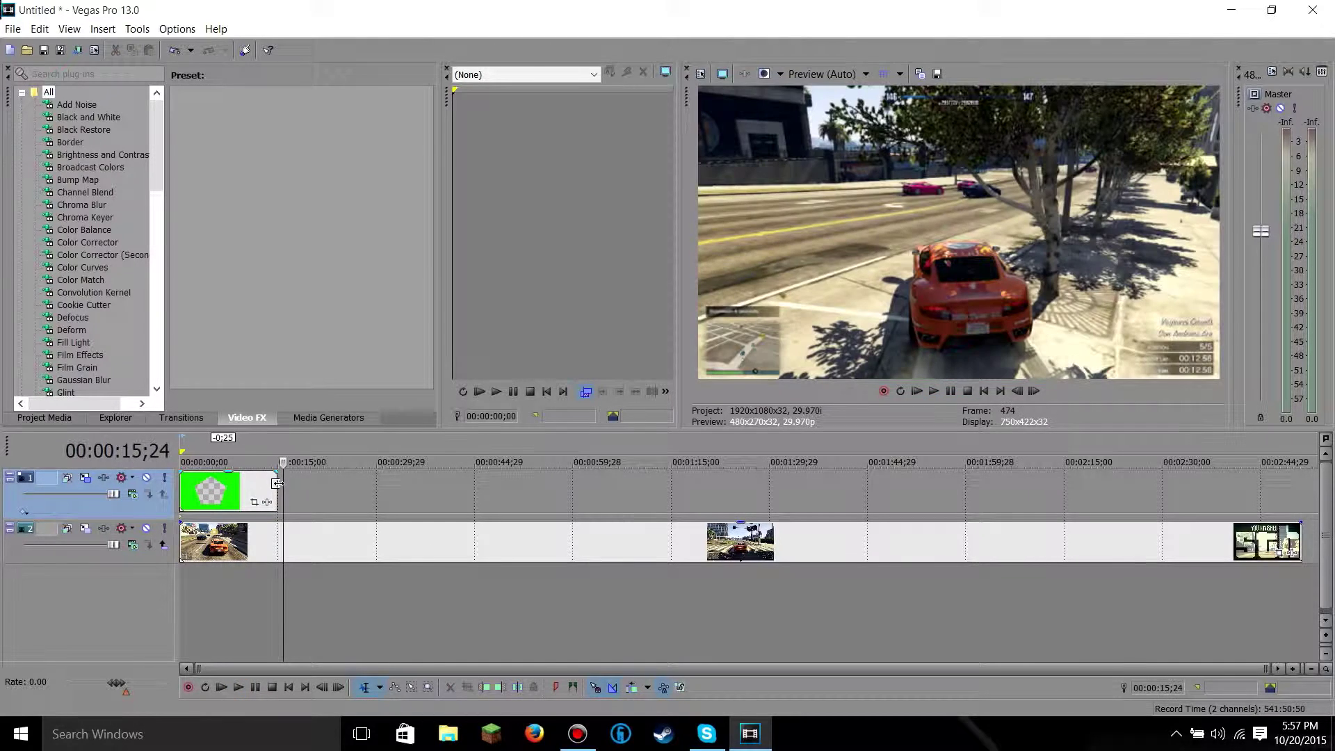
pyautogui.rightClick(283, 499)
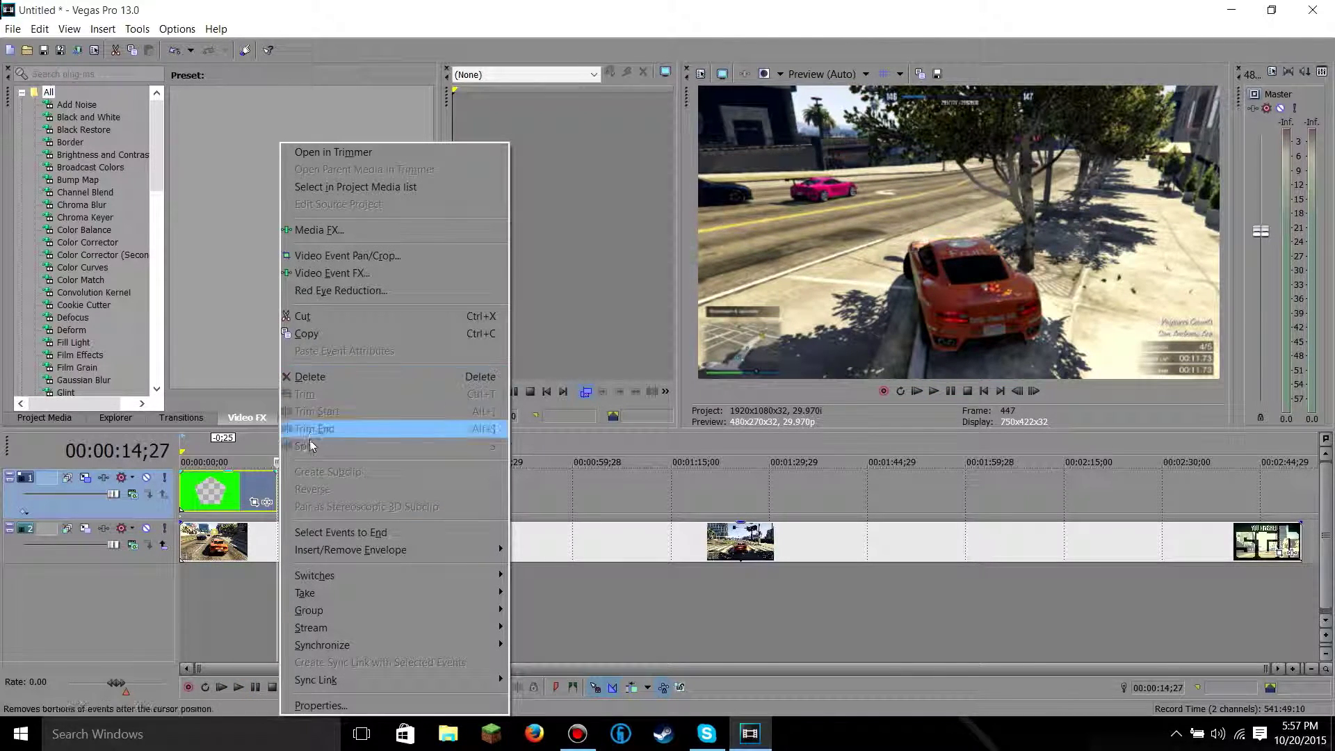
pyautogui.rightClick(281, 542)
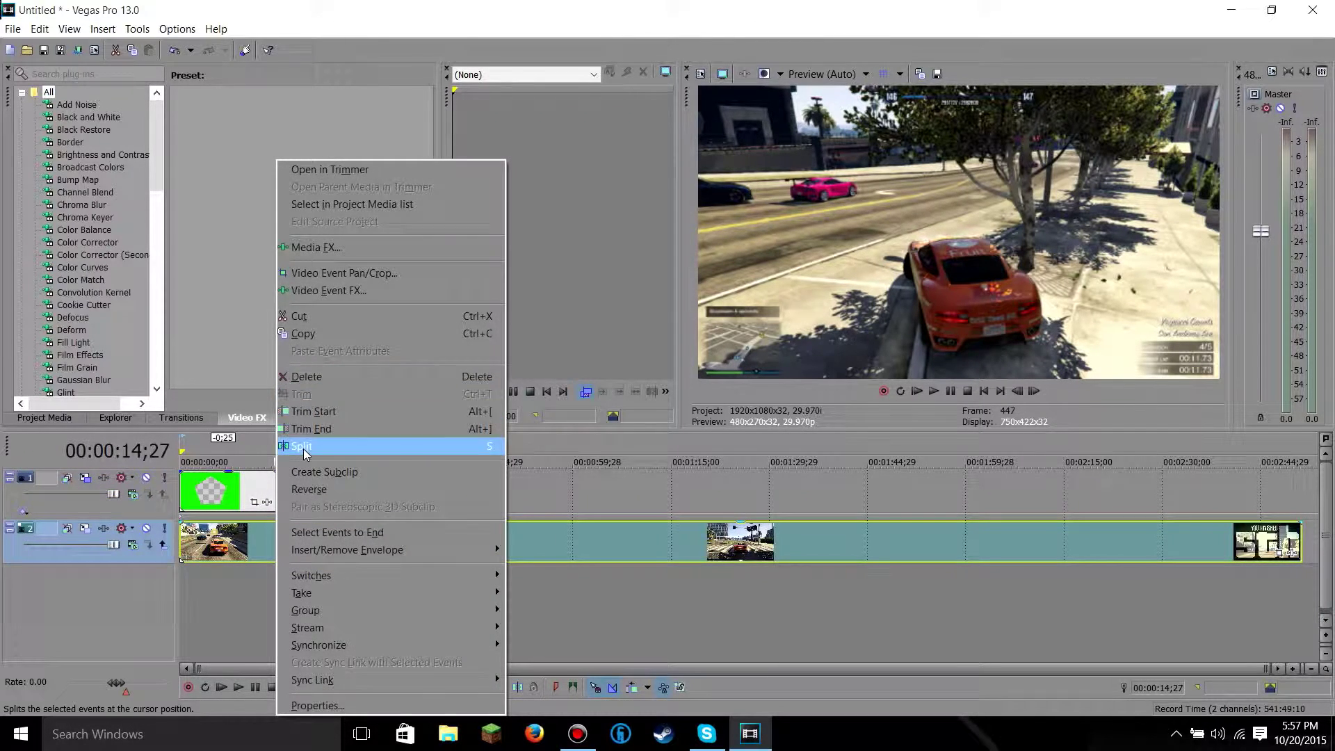
pyautogui.click(303, 445)
pyautogui.click(326, 559)
pyautogui.press('Delete')
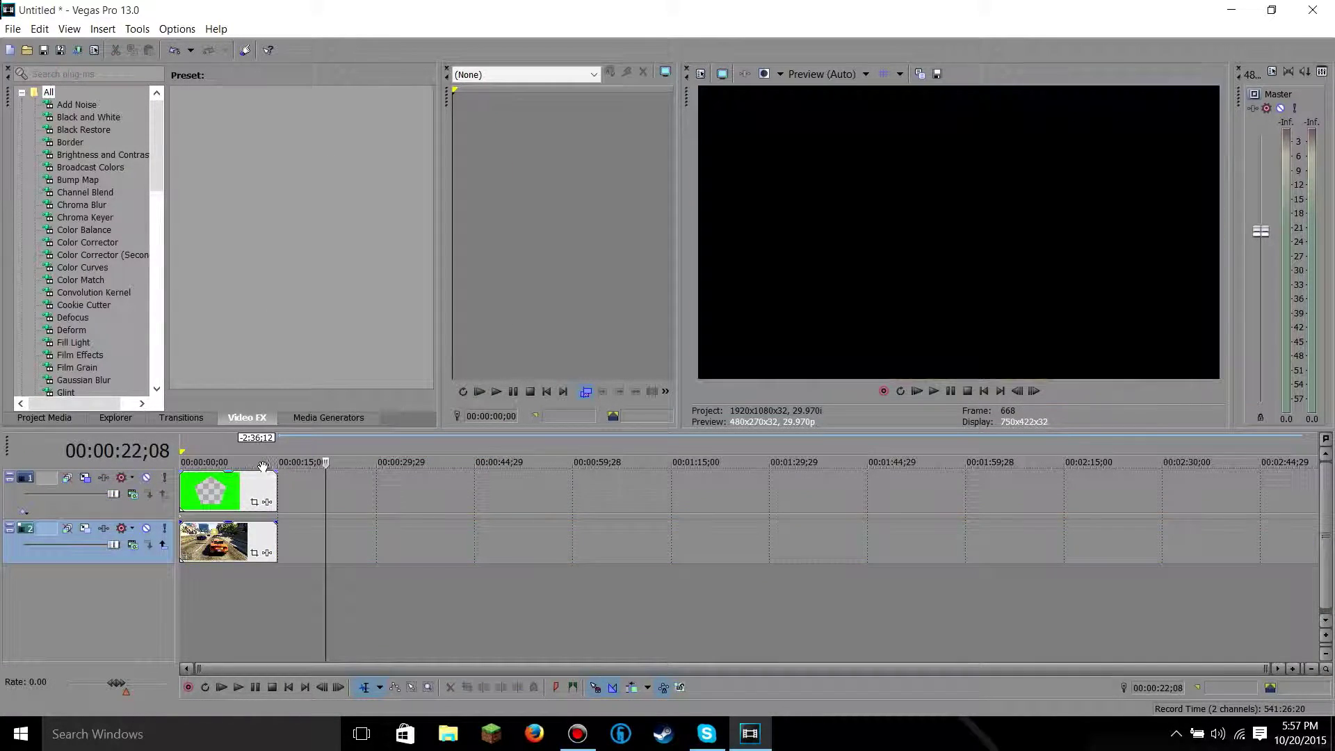
# - Mark the first 15 seconds as the time selection and return to the project start
pyautogui.click(12, 28)
pyautogui.click(304, 452)
pyautogui.moveTo(304, 585); pyautogui.dragTo(182, 585)
pyautogui.press('Home')
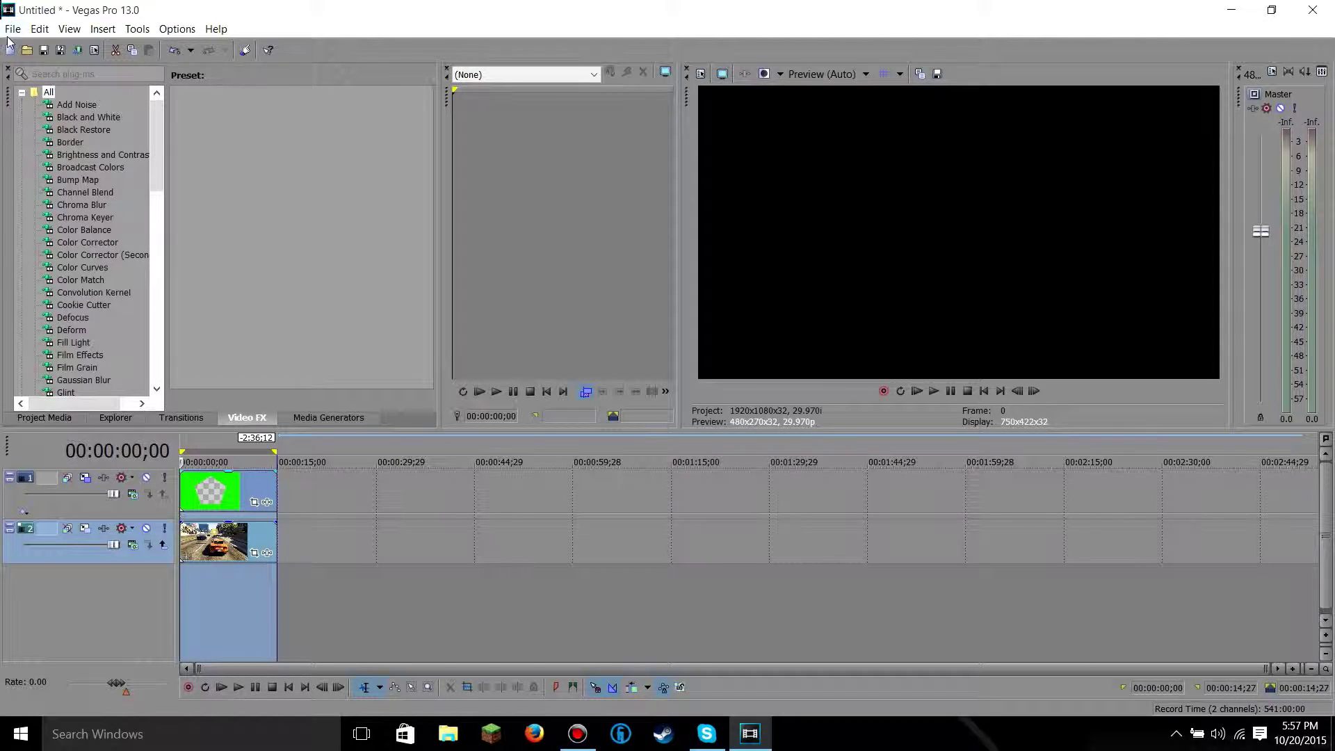
# - Render the 15-second composite to Example.avi and dismiss the completion notice
pyautogui.click(13, 28)
pyautogui.click(52, 151)
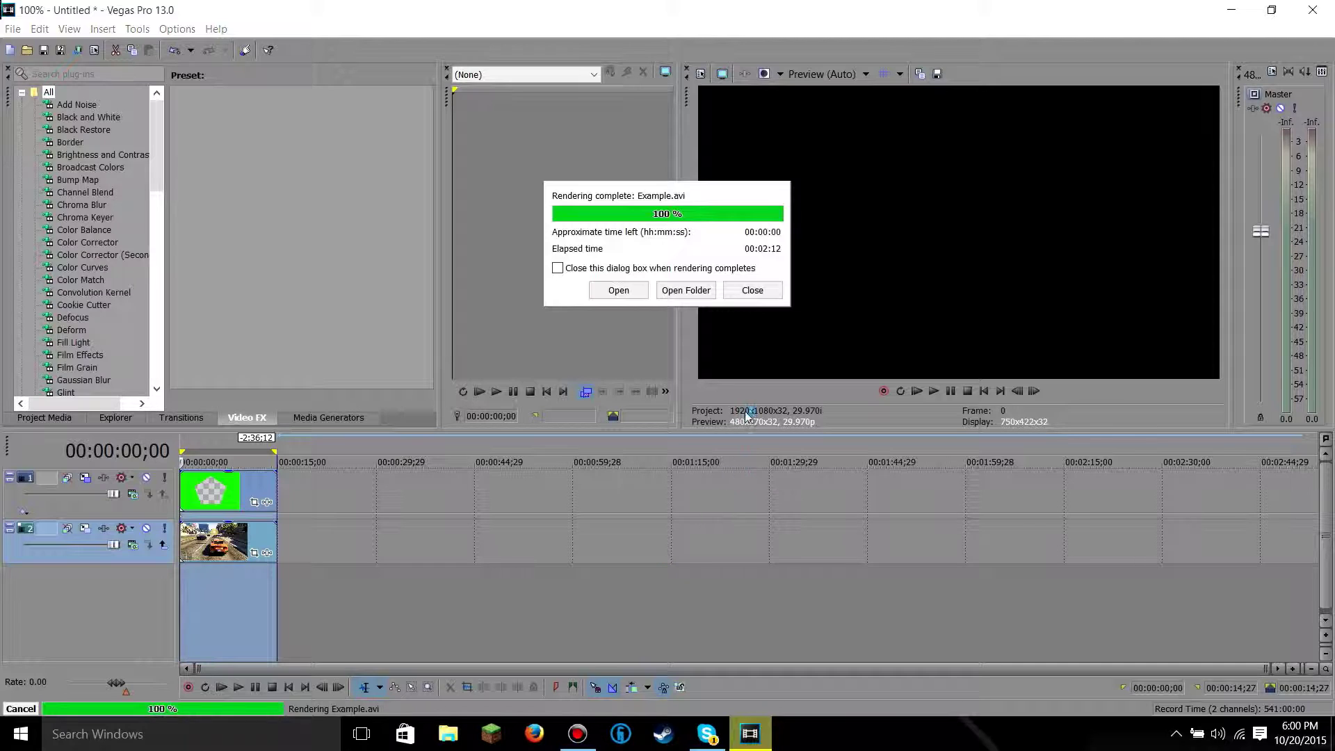
pyautogui.click(752, 289)
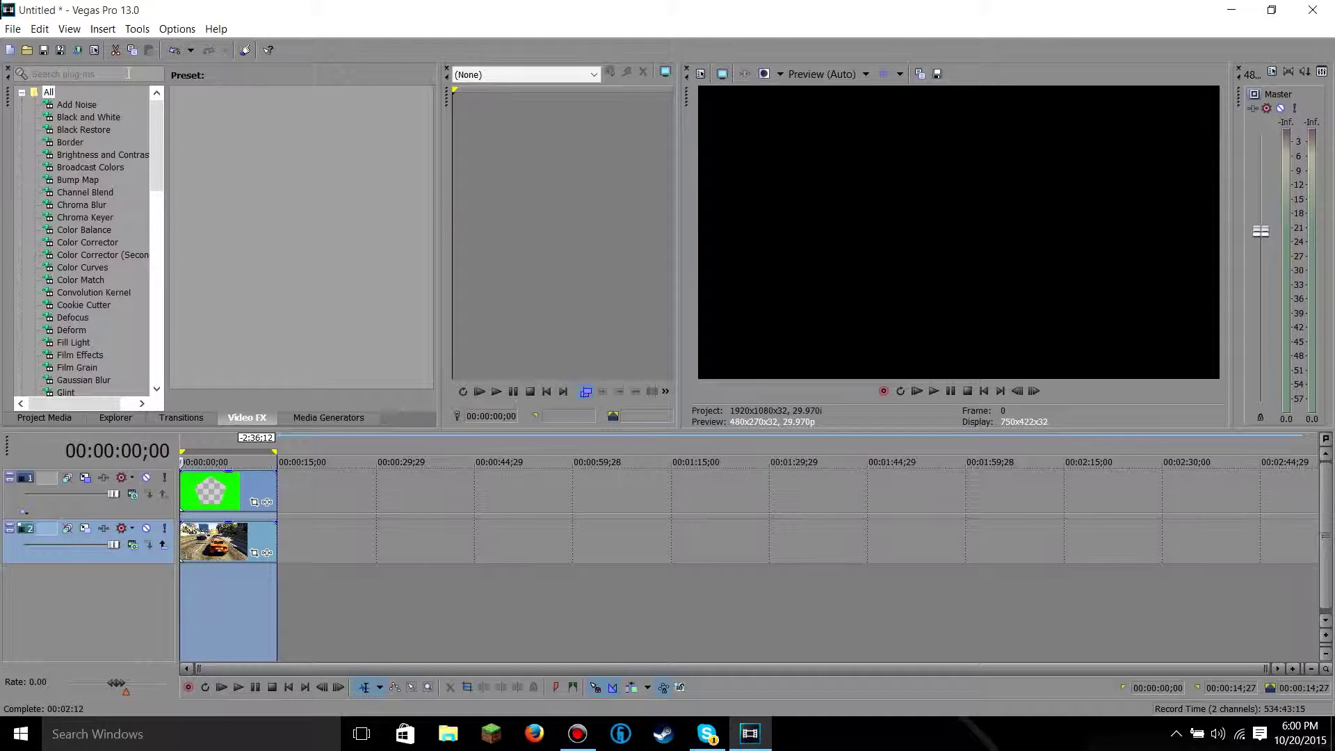
# - Bring up the Open media dialog and cancel it without opening anything
pyautogui.click(9, 28)
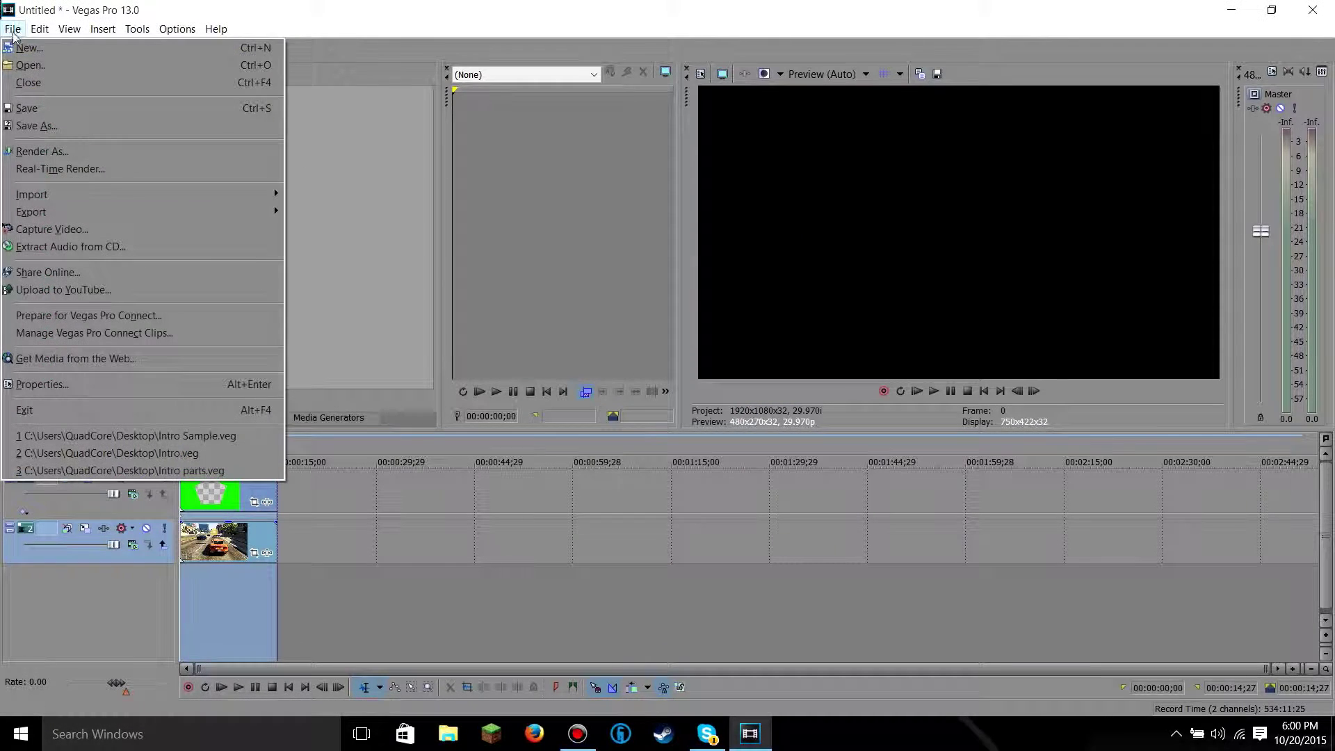
pyautogui.click(43, 62)
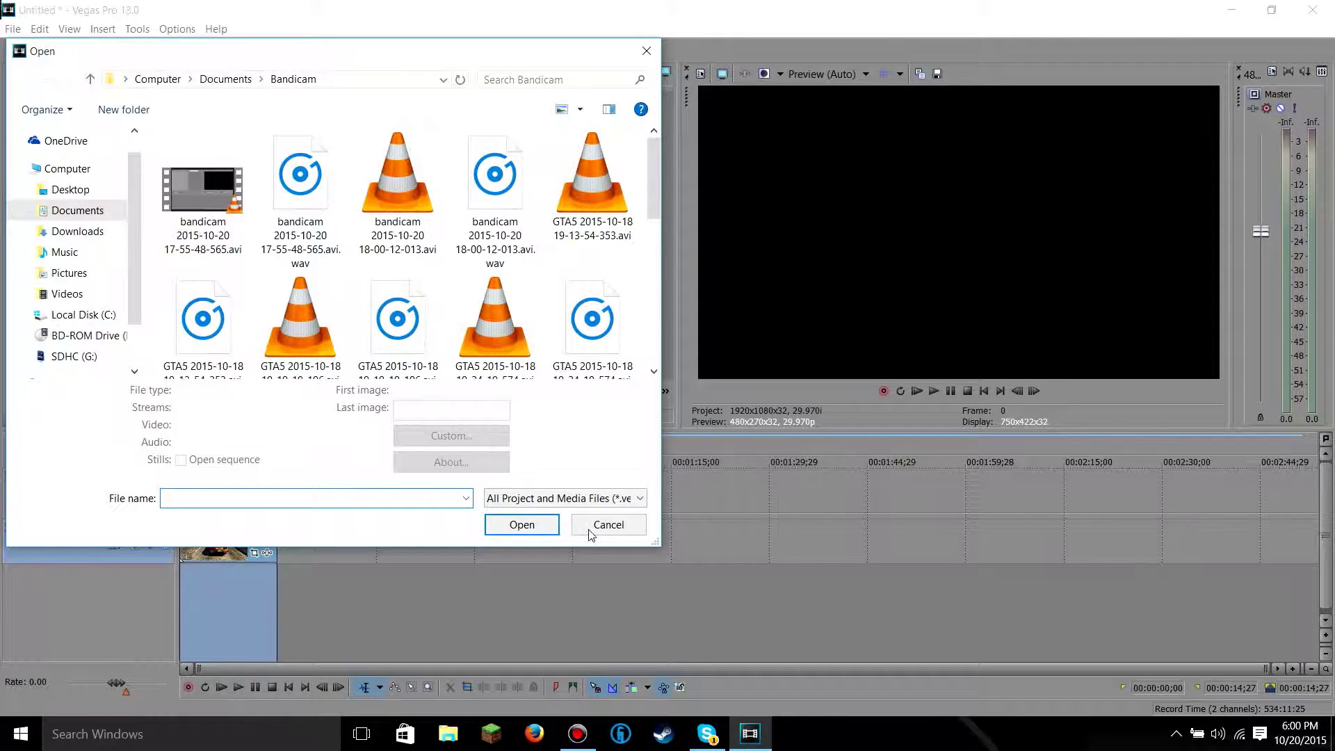
pyautogui.click(608, 525)
pyautogui.click(13, 29)
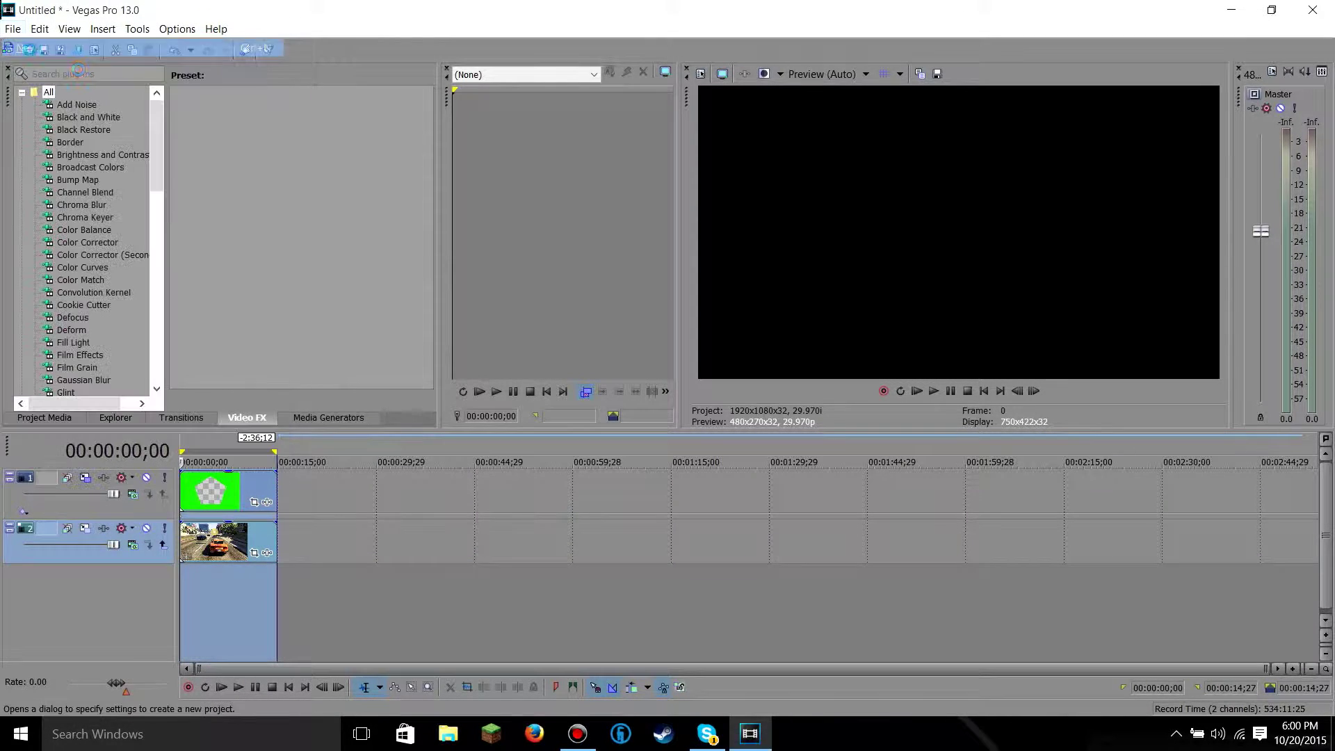
# - Discard the old project's changes and create a 1920x1080 project at 59.940 fps (Double NTSC)
pyautogui.click(679, 309)
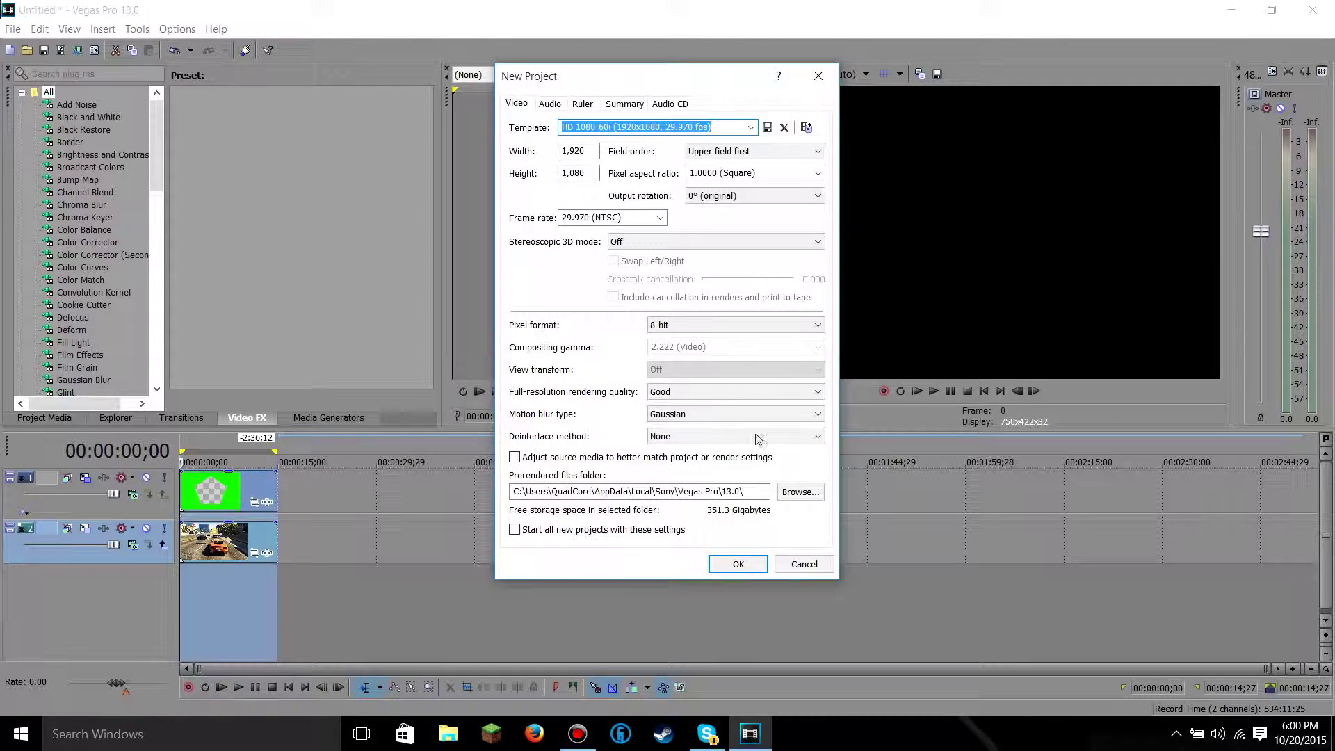
pyautogui.click(605, 217)
pyautogui.click(659, 217)
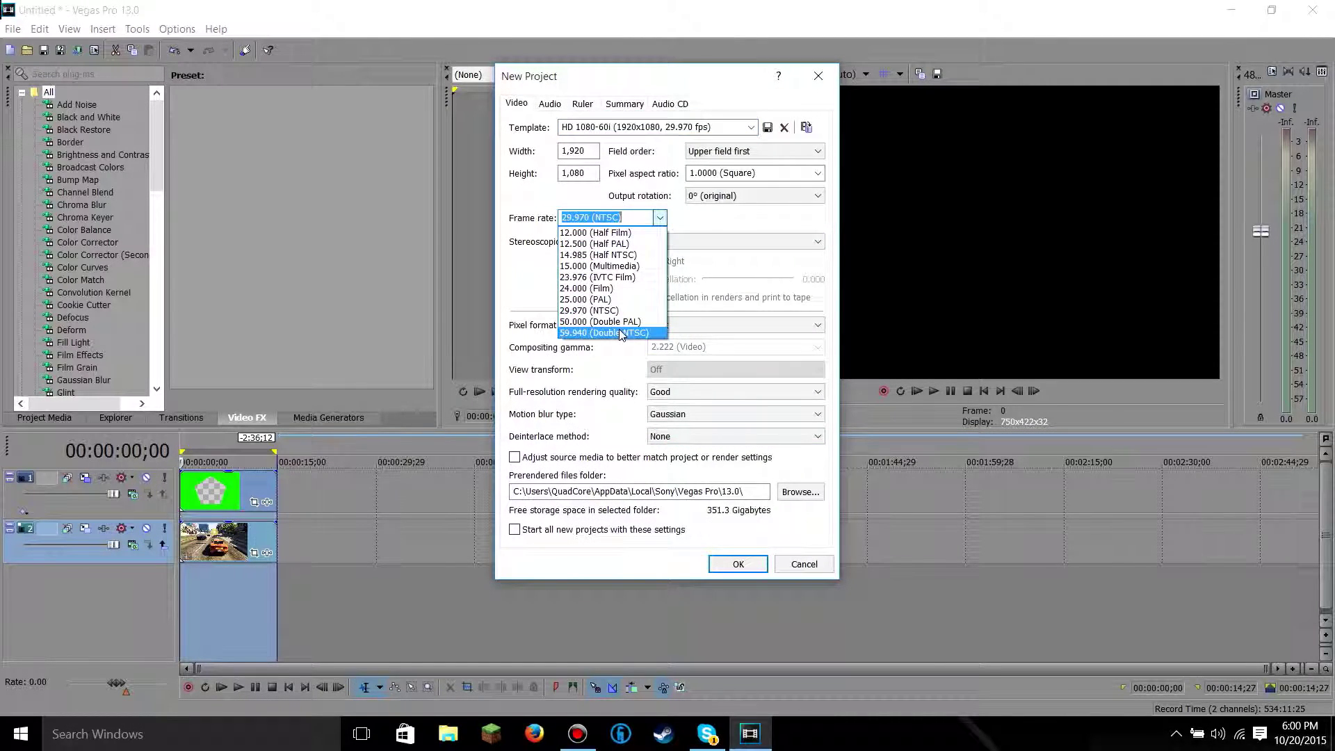
pyautogui.click(600, 332)
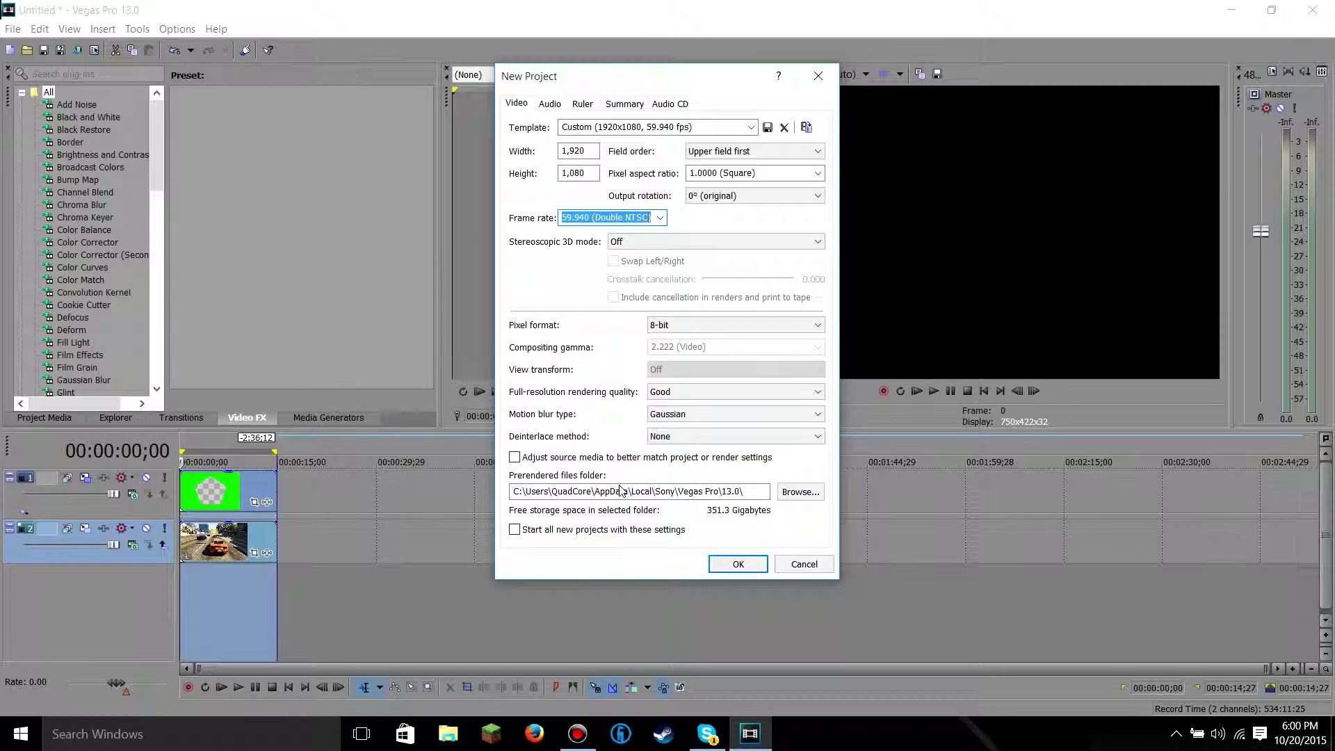
pyautogui.click(737, 563)
# - Open Example.avi from the Desktop into the new project
pyautogui.click(12, 28)
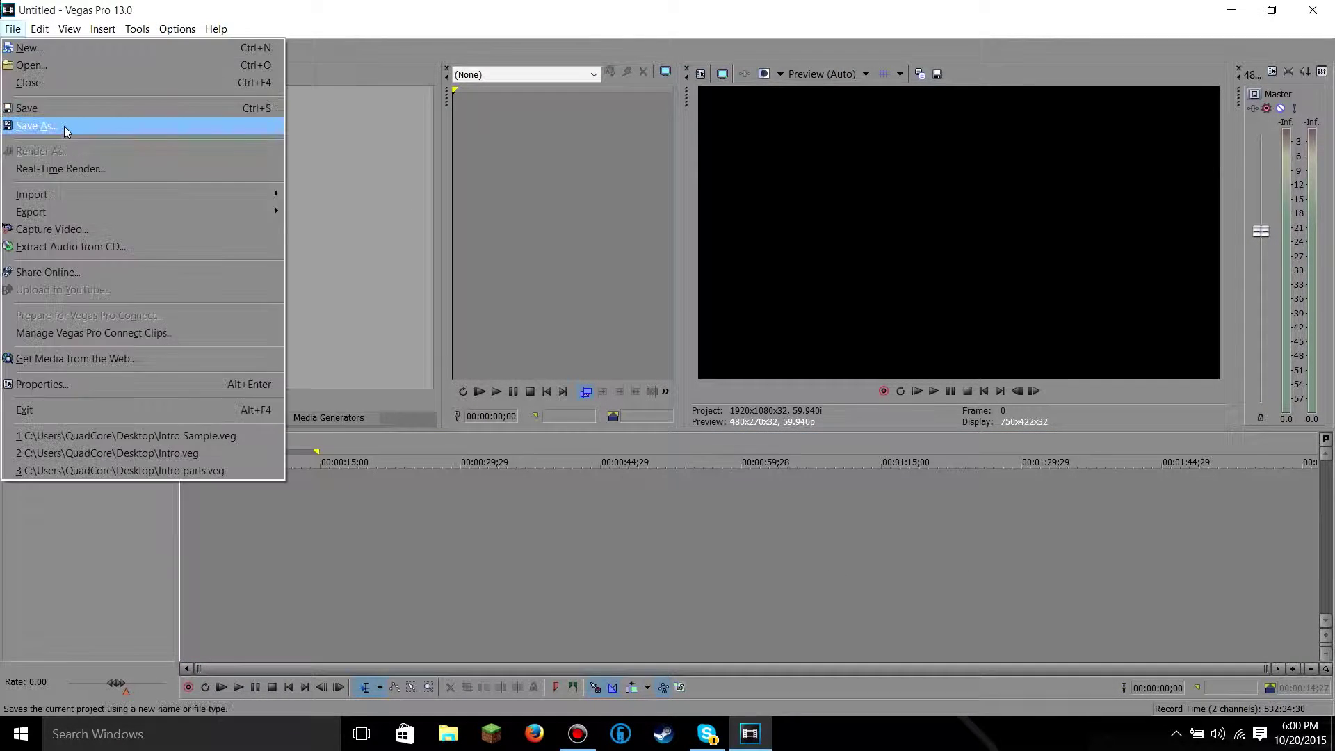
pyautogui.click(80, 66)
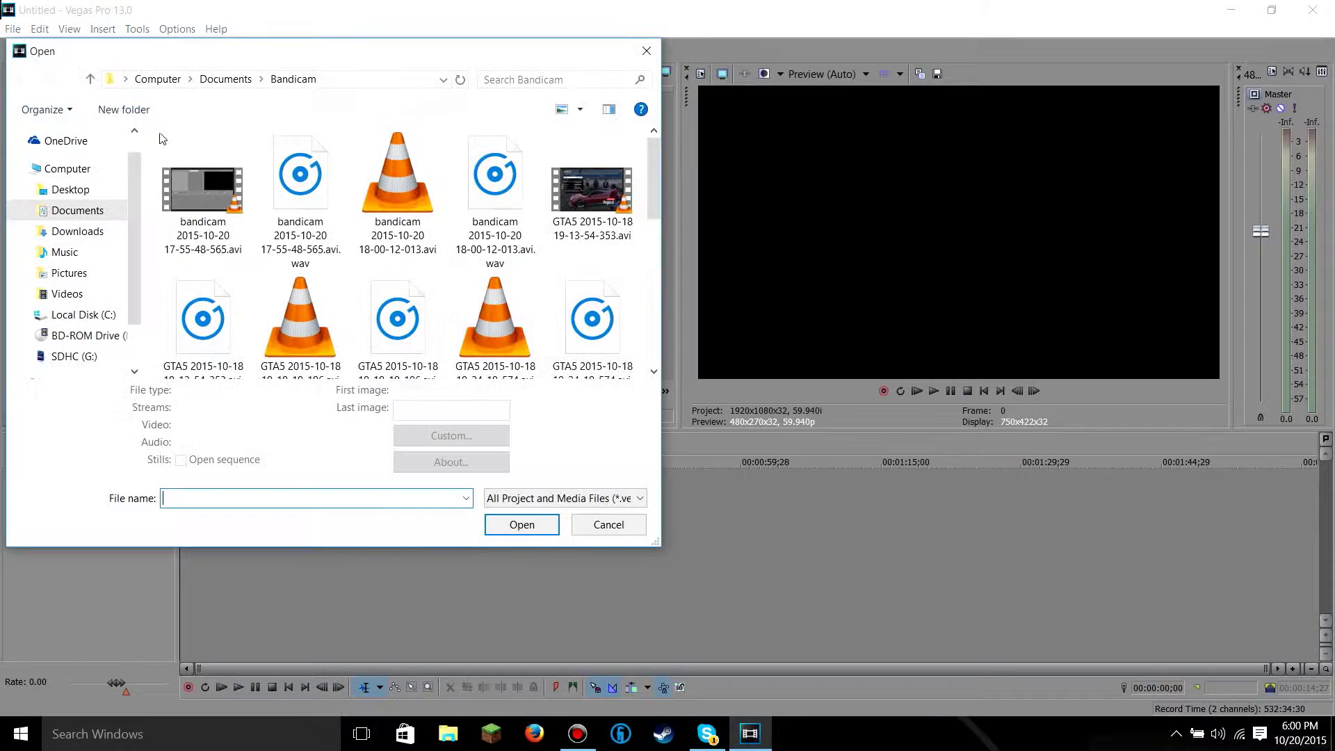
pyautogui.moveTo(67, 168)
pyautogui.click(68, 191)
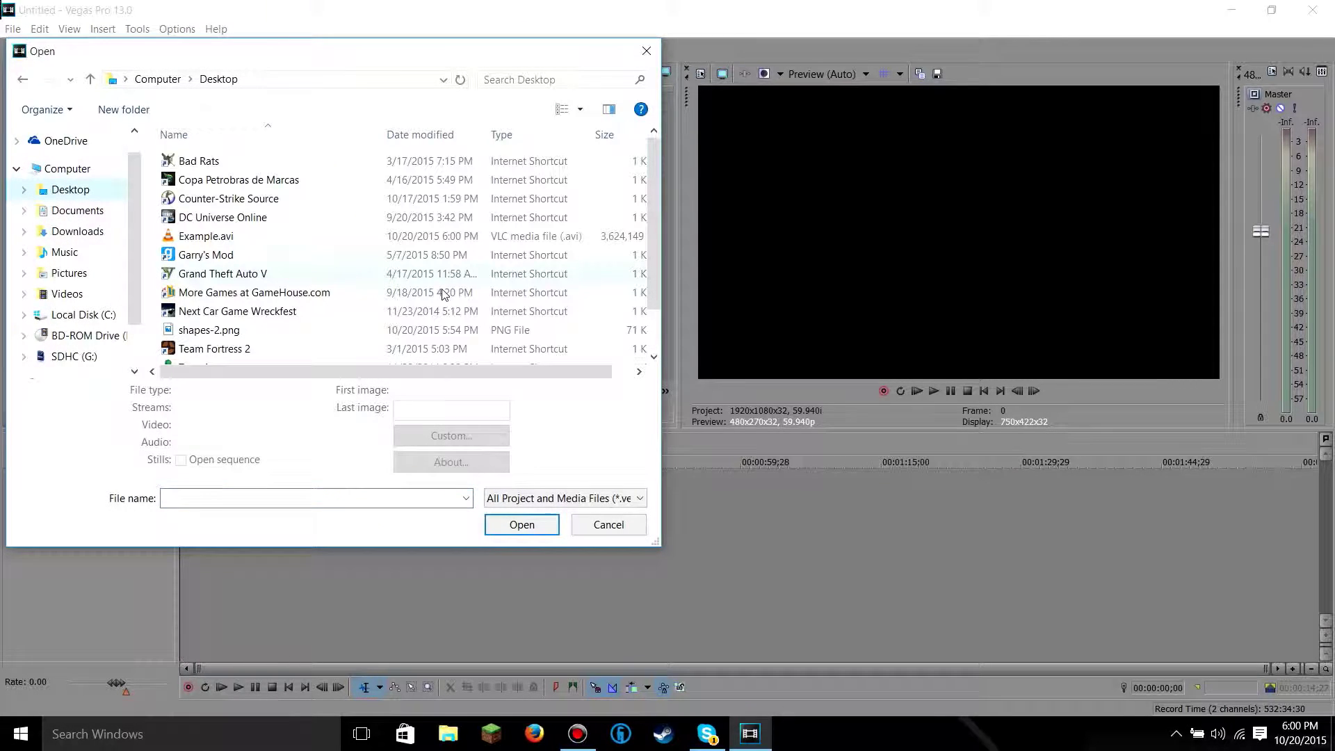
pyautogui.click(443, 294)
pyautogui.scroll(-1, 263, 335)
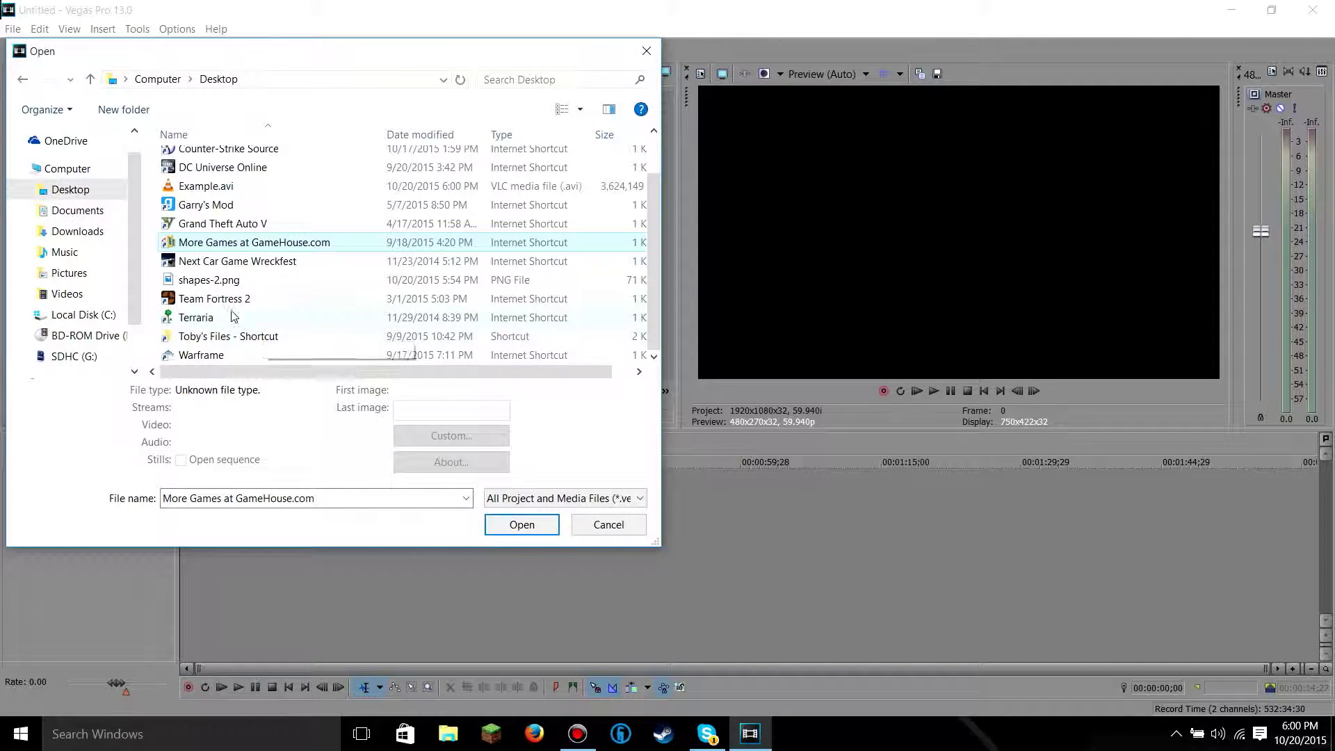
pyautogui.press('e')
pyautogui.press('Return')
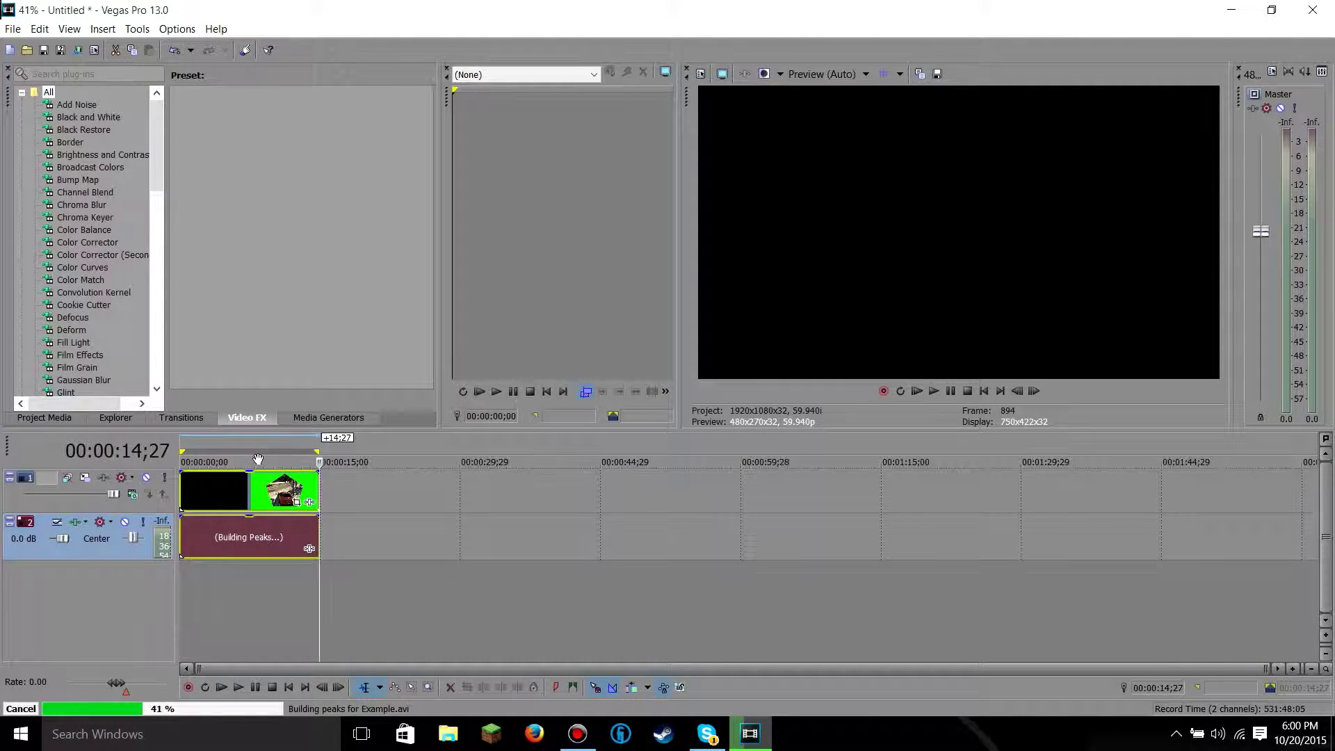
# - Delete the Example.avi audio track, leaving the clip video-only
pyautogui.rightClick(115, 554)
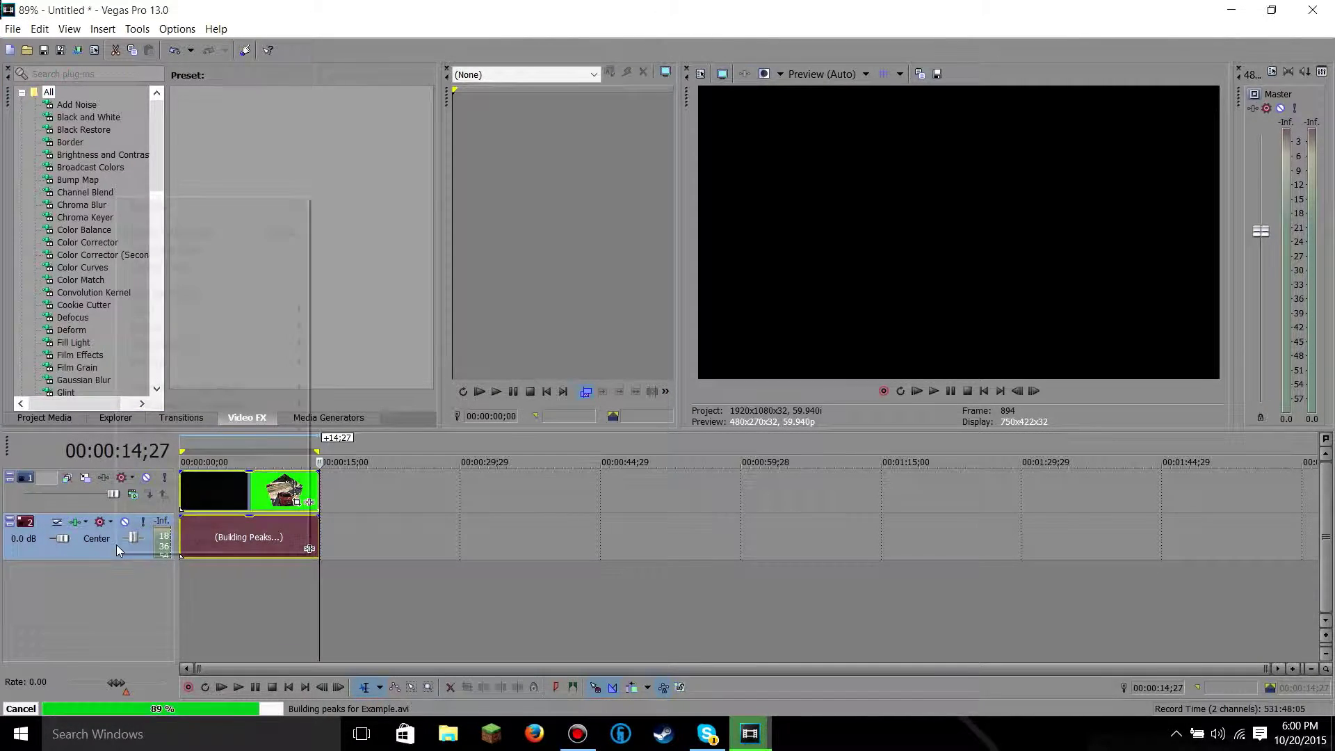
pyautogui.click(185, 267)
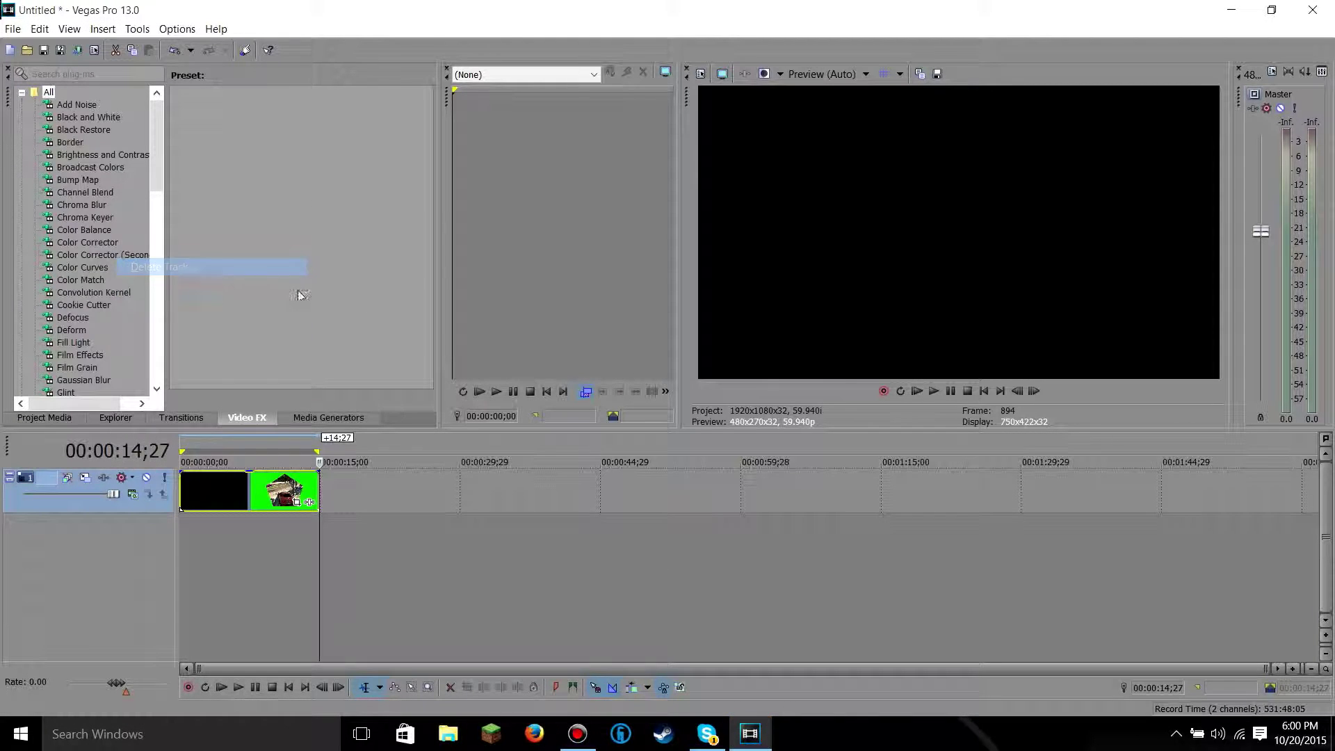
pyautogui.click(21, 31)
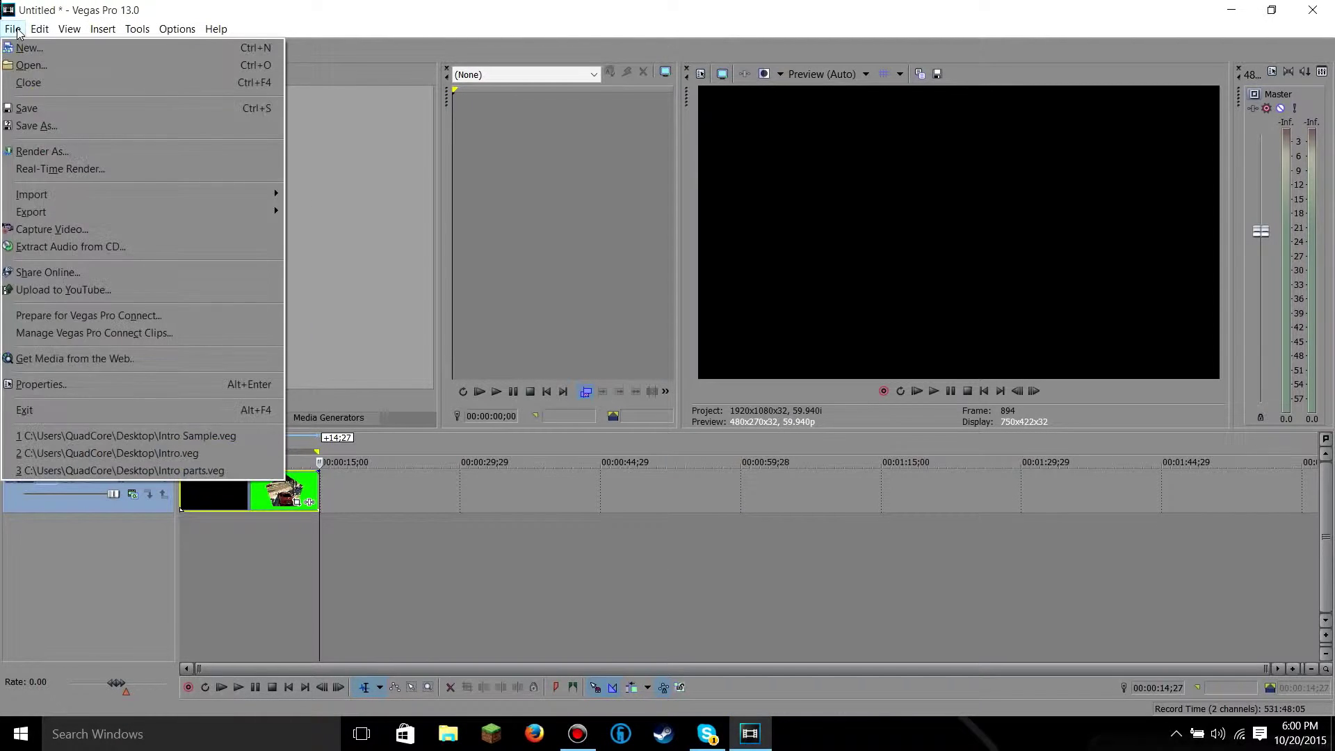
# - Open the roughly 3:40 gameplay recording from Documents > Bandicam onto the timeline
pyautogui.click(31, 65)
pyautogui.click(491, 291)
pyautogui.click(59, 239)
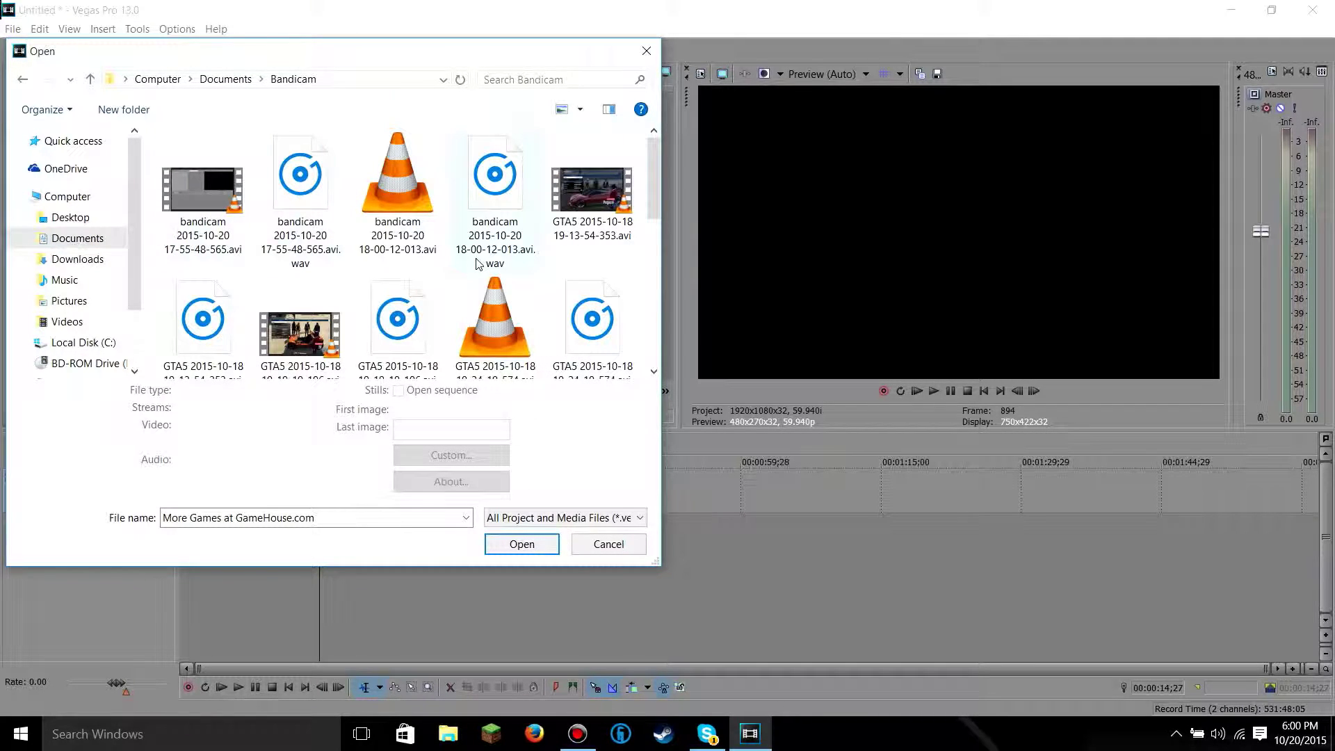
pyautogui.click(504, 253)
pyautogui.scroll(-5, 541, 274)
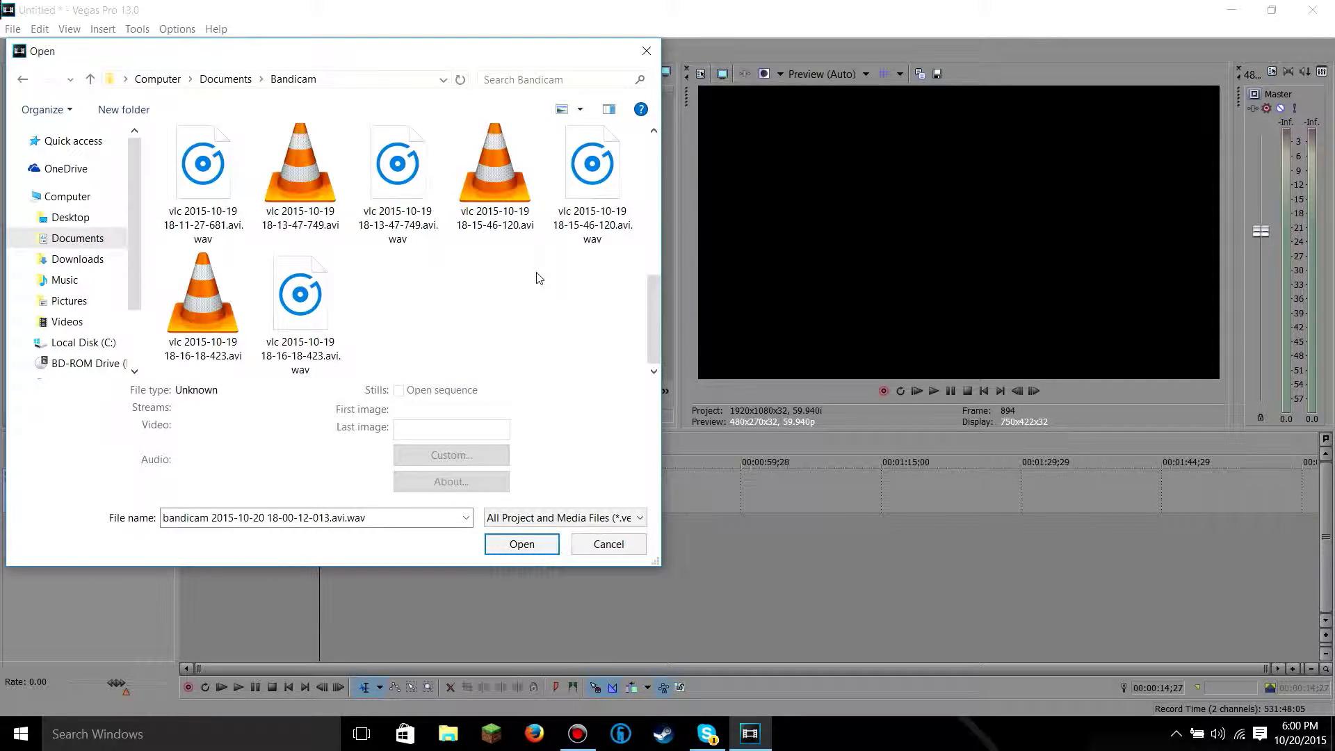
pyautogui.scroll(5, 537, 277)
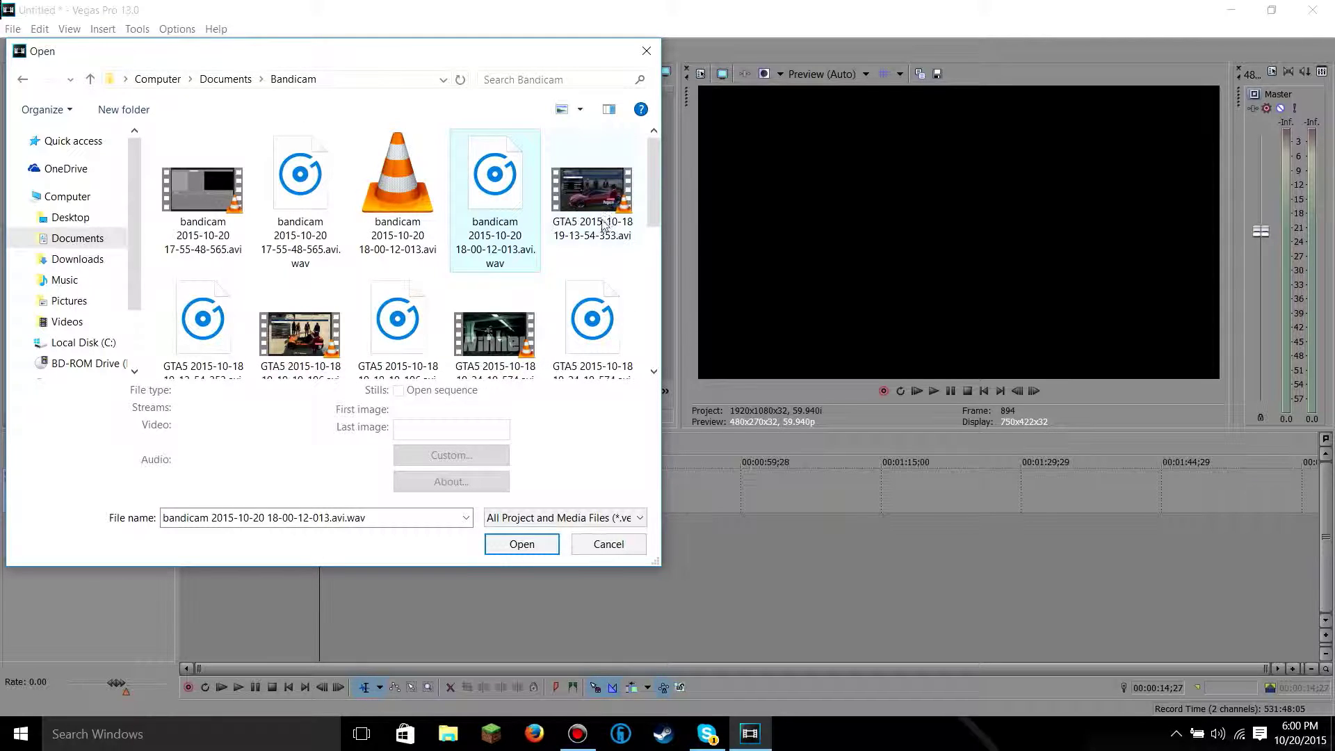
pyautogui.press('Return')
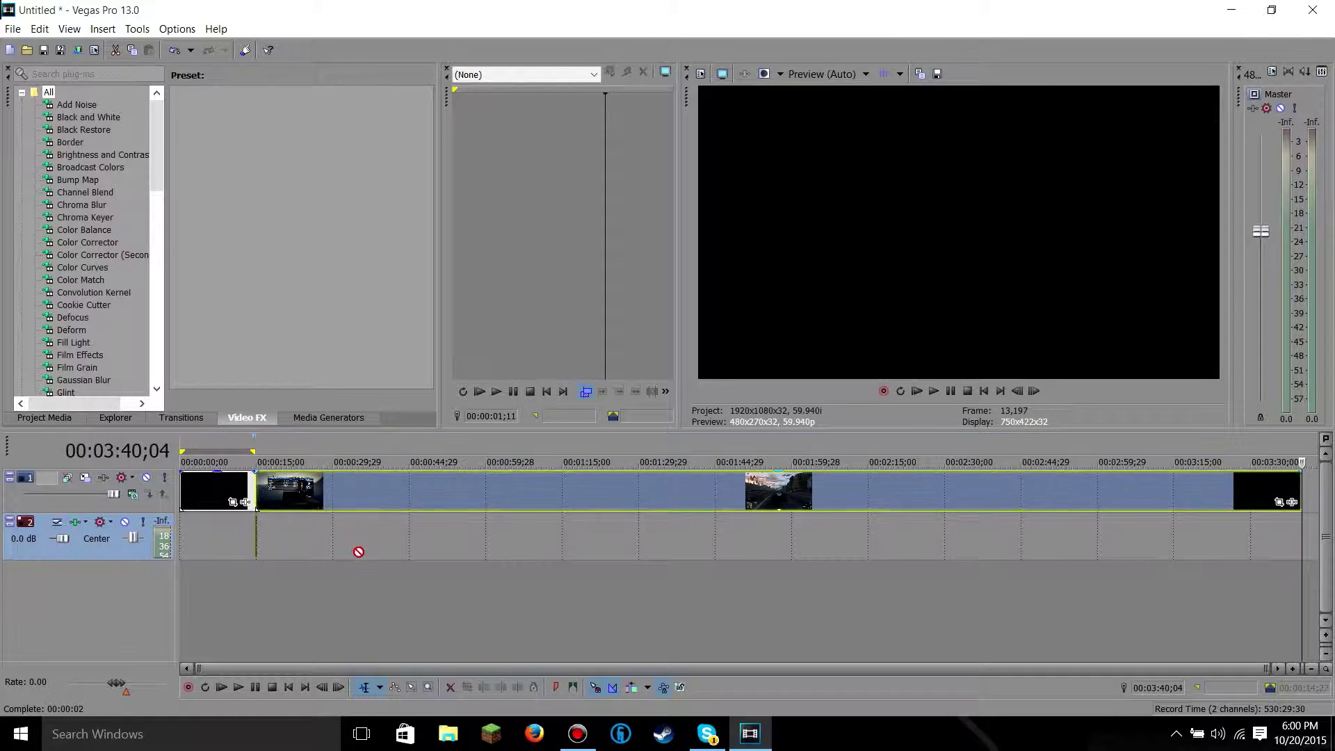
# - Delete both audio tracks from the project
pyautogui.click(315, 578)
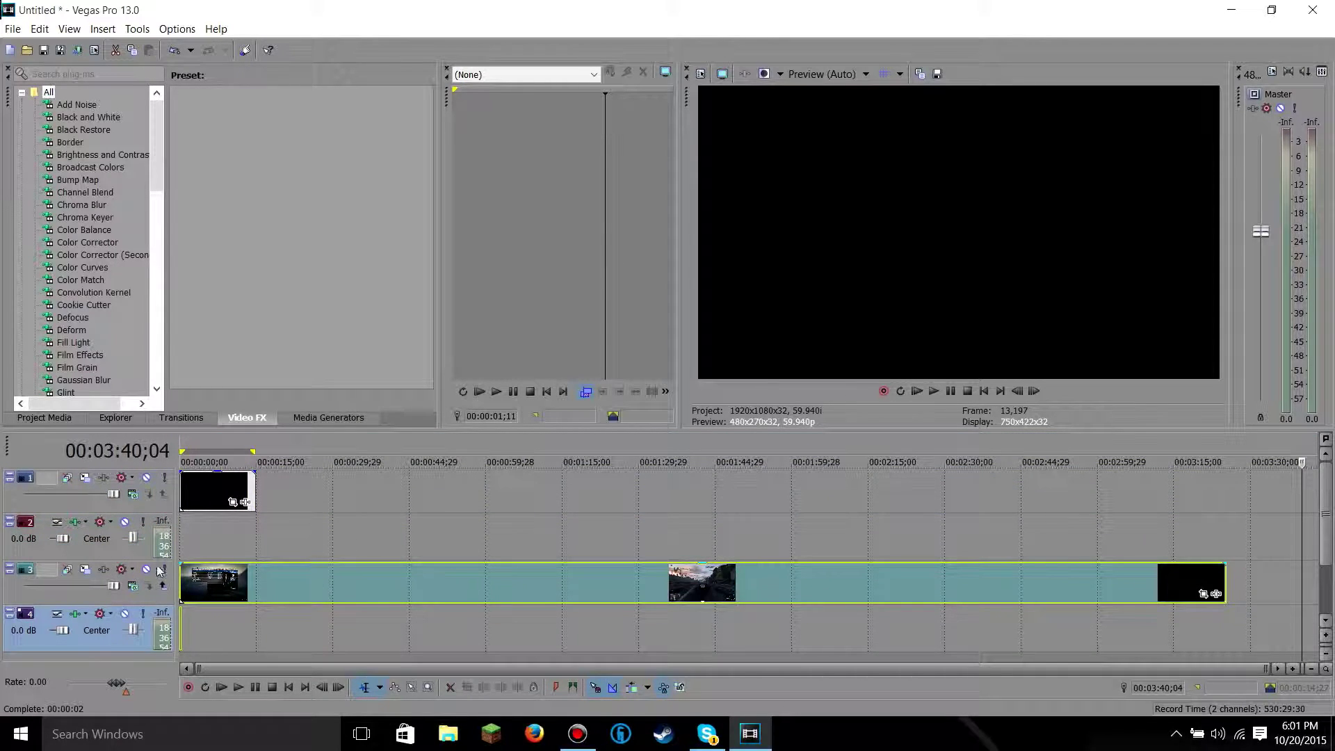
pyautogui.rightClick(118, 550)
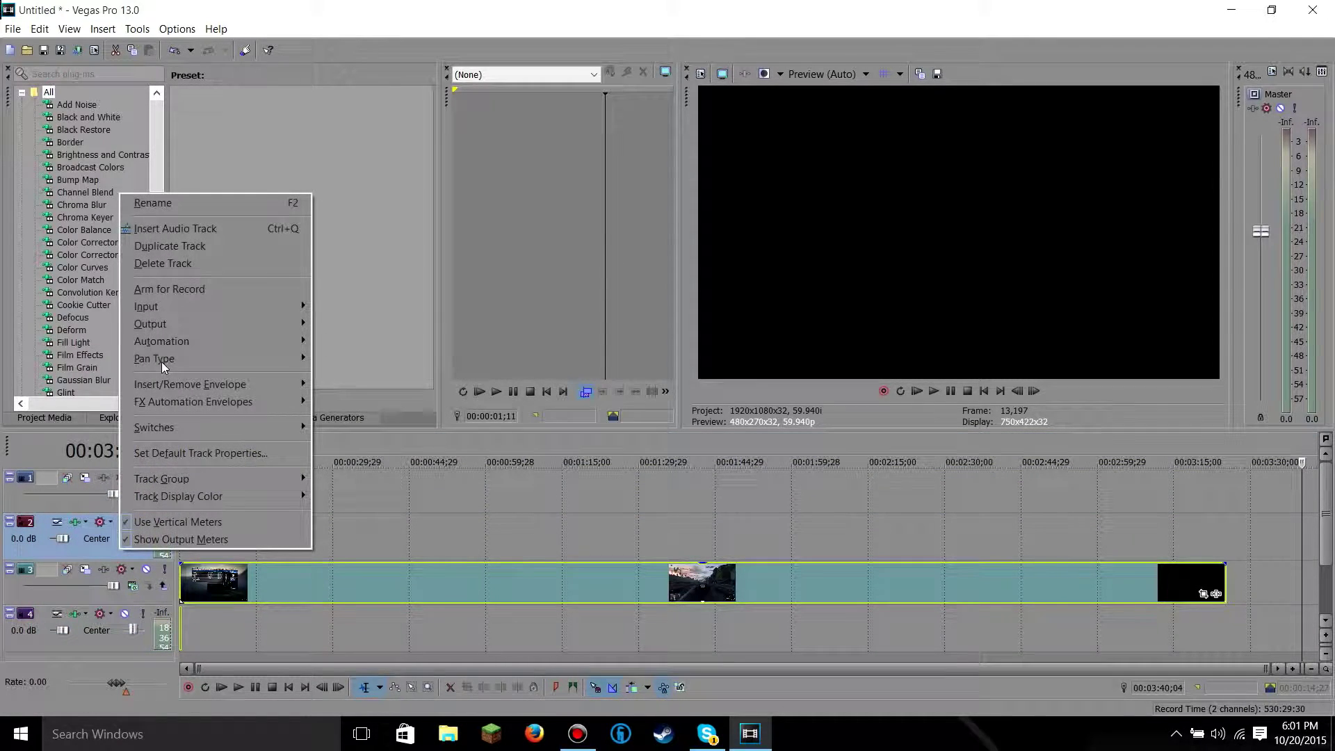
pyautogui.click(173, 259)
pyautogui.rightClick(119, 588)
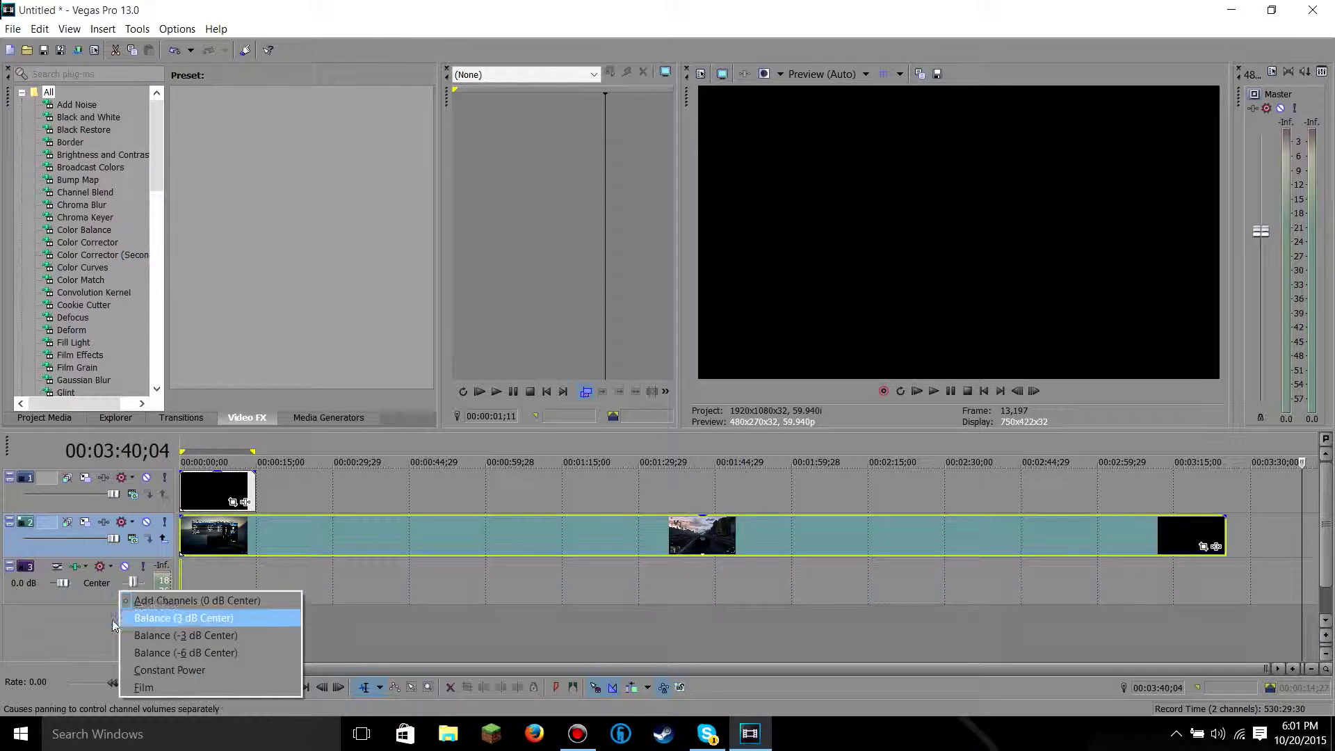
pyautogui.rightClick(83, 597)
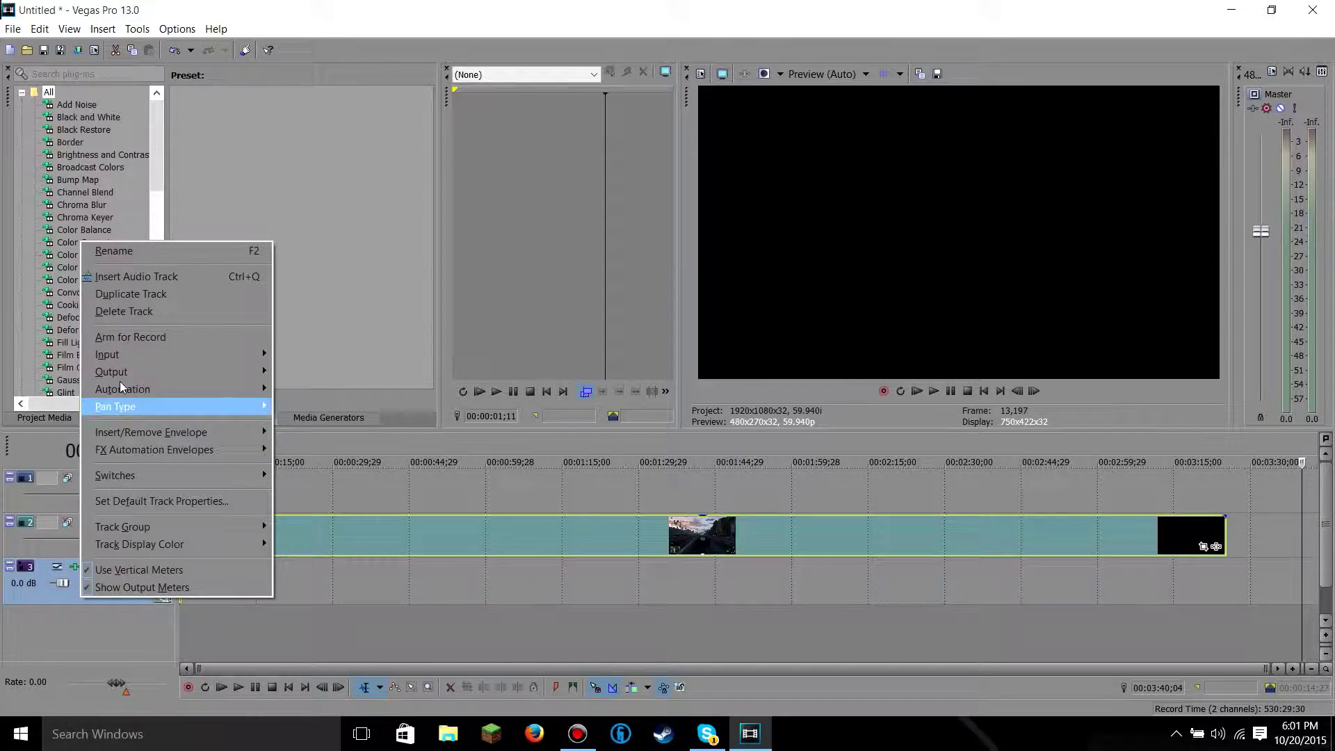
pyautogui.click(124, 310)
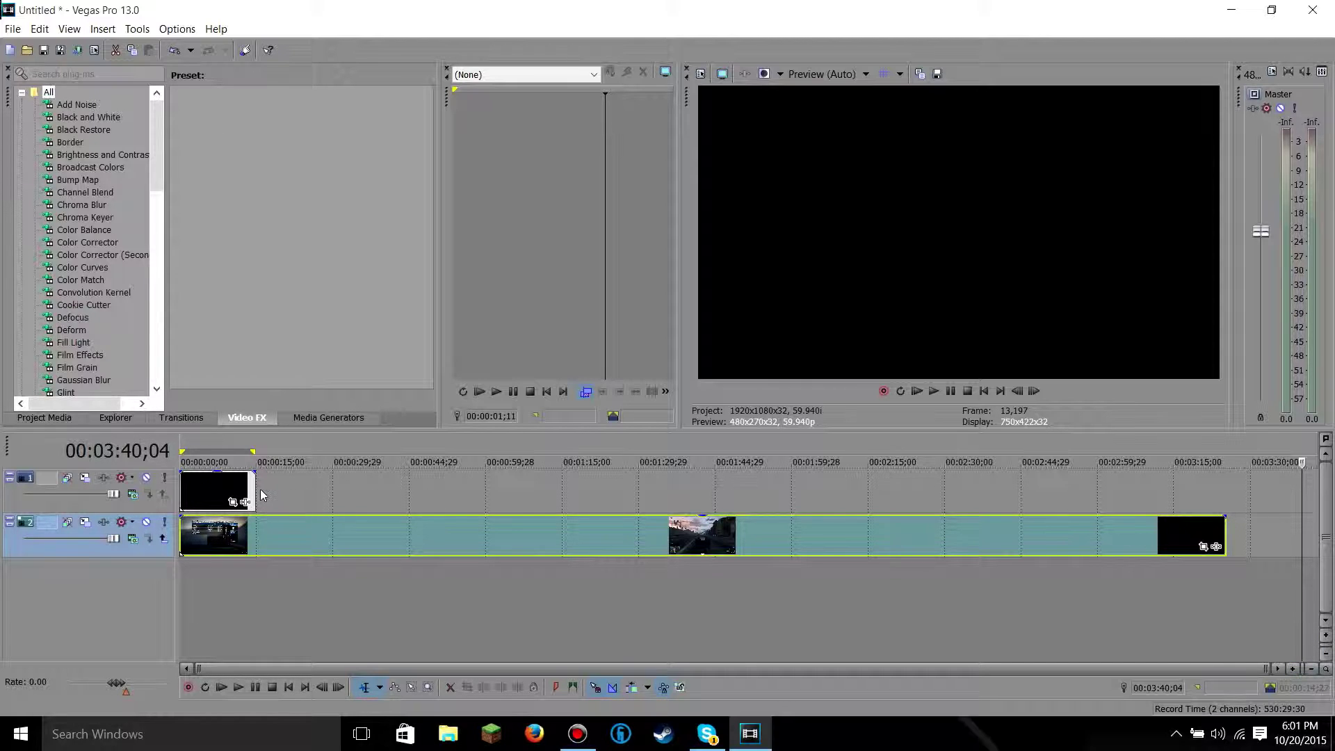
# - Split the gameplay clip at the short clip's end, about 14 seconds, and delete the remainder
pyautogui.click(255, 488)
pyautogui.rightClick(252, 530)
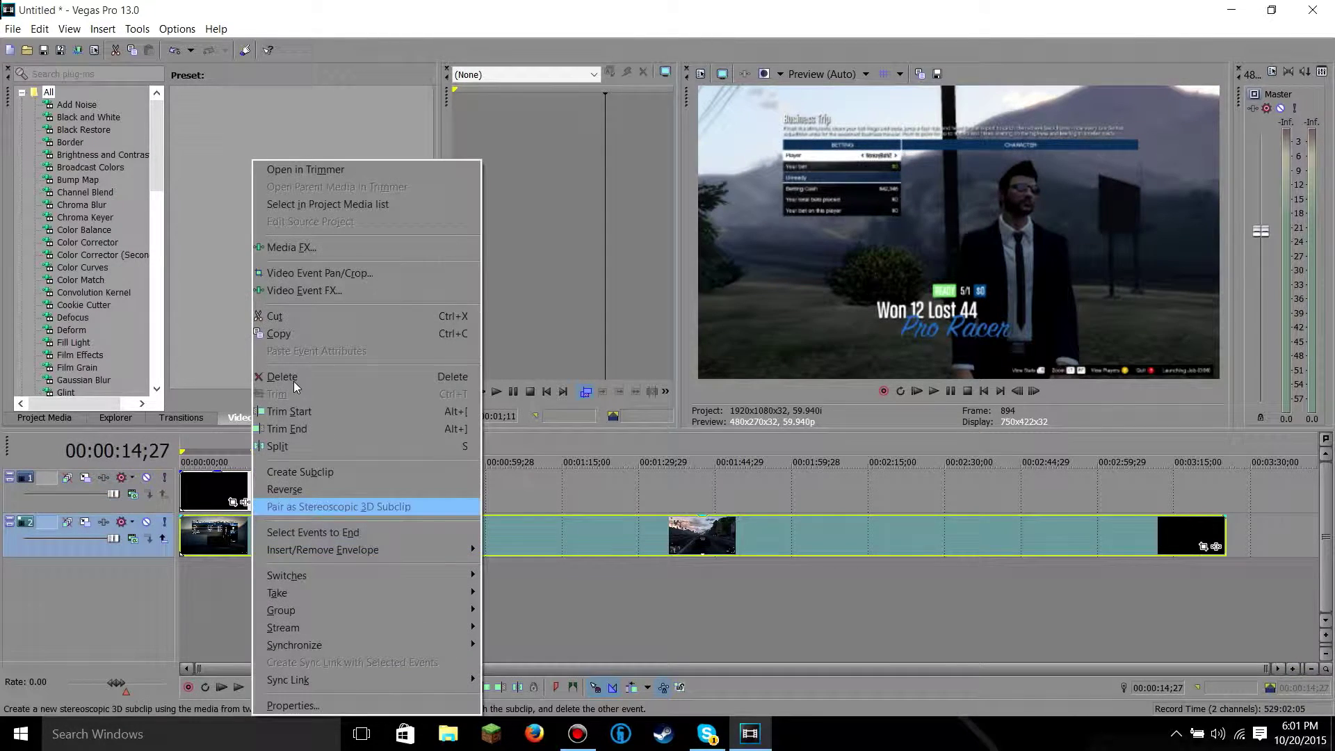
pyautogui.click(278, 446)
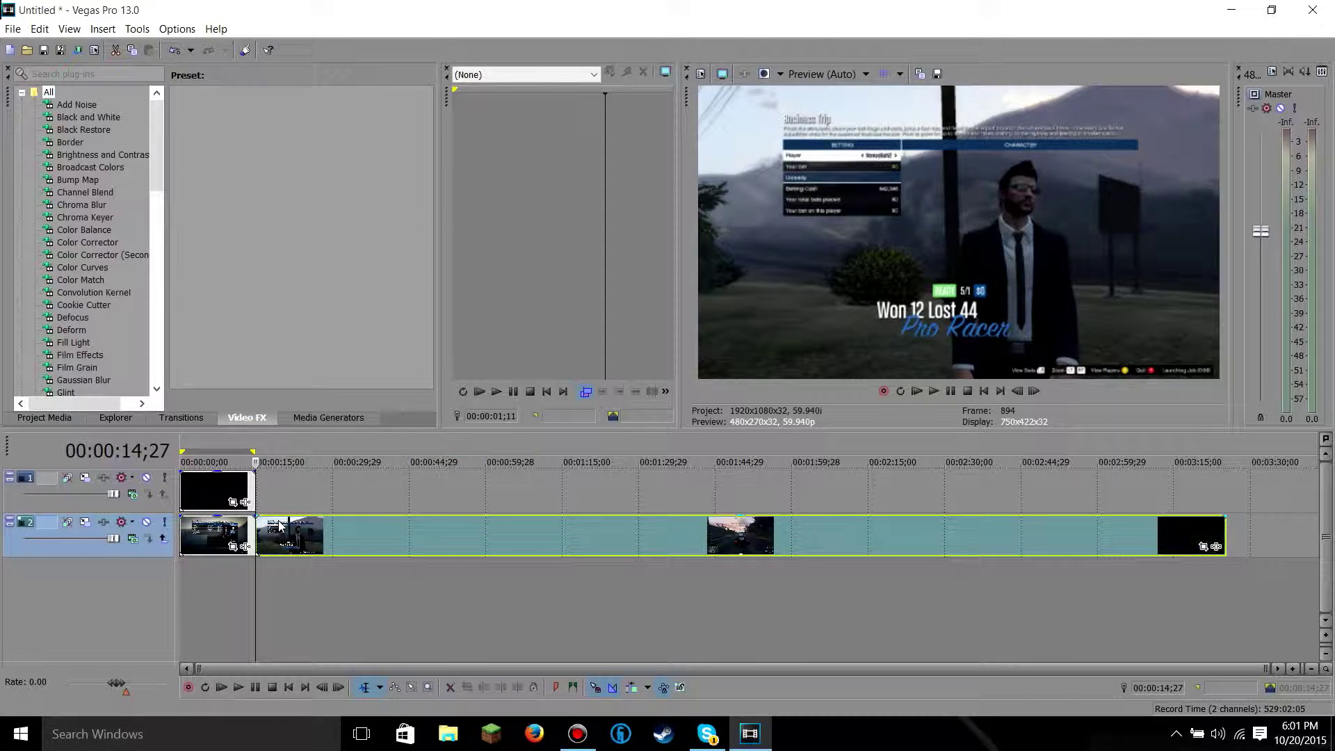
pyautogui.press('Delete')
pyautogui.click(1294, 671)
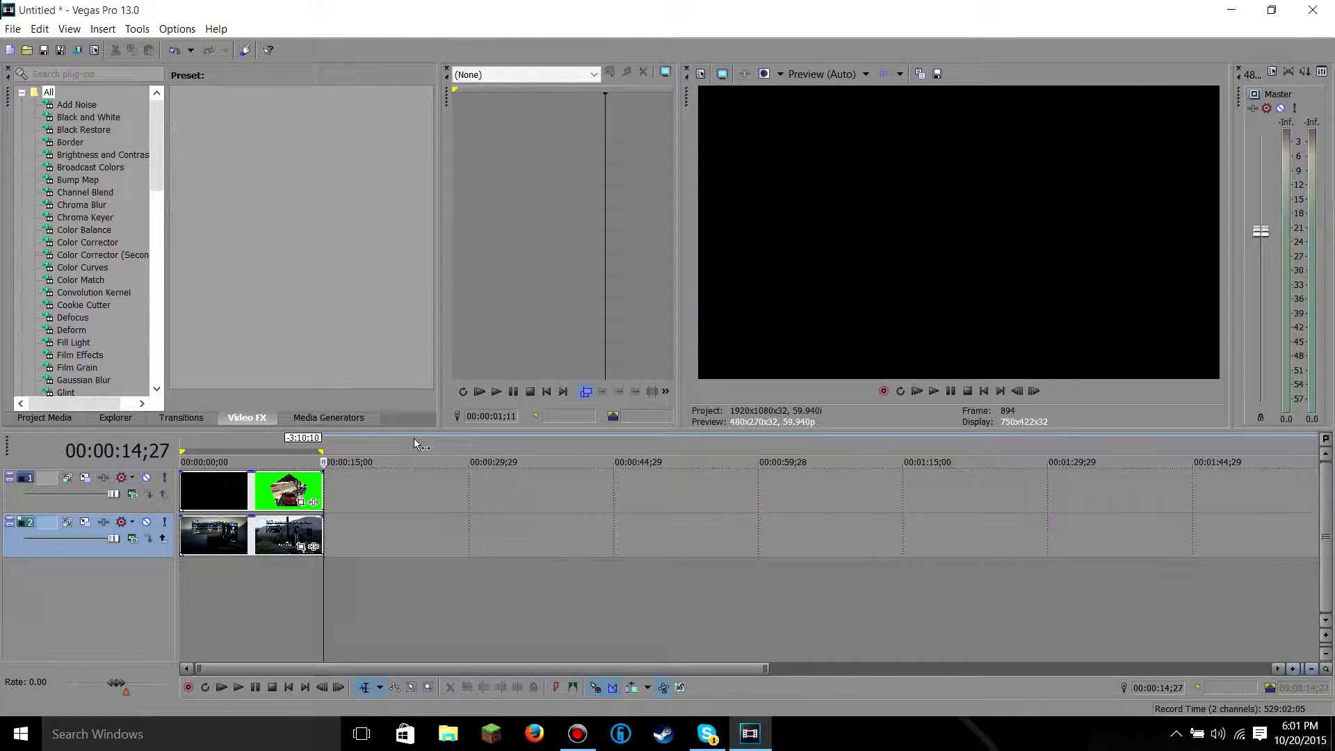
# - Remove the black and green clips from track 1 and move the gameplay clips up onto it
pyautogui.click(294, 445)
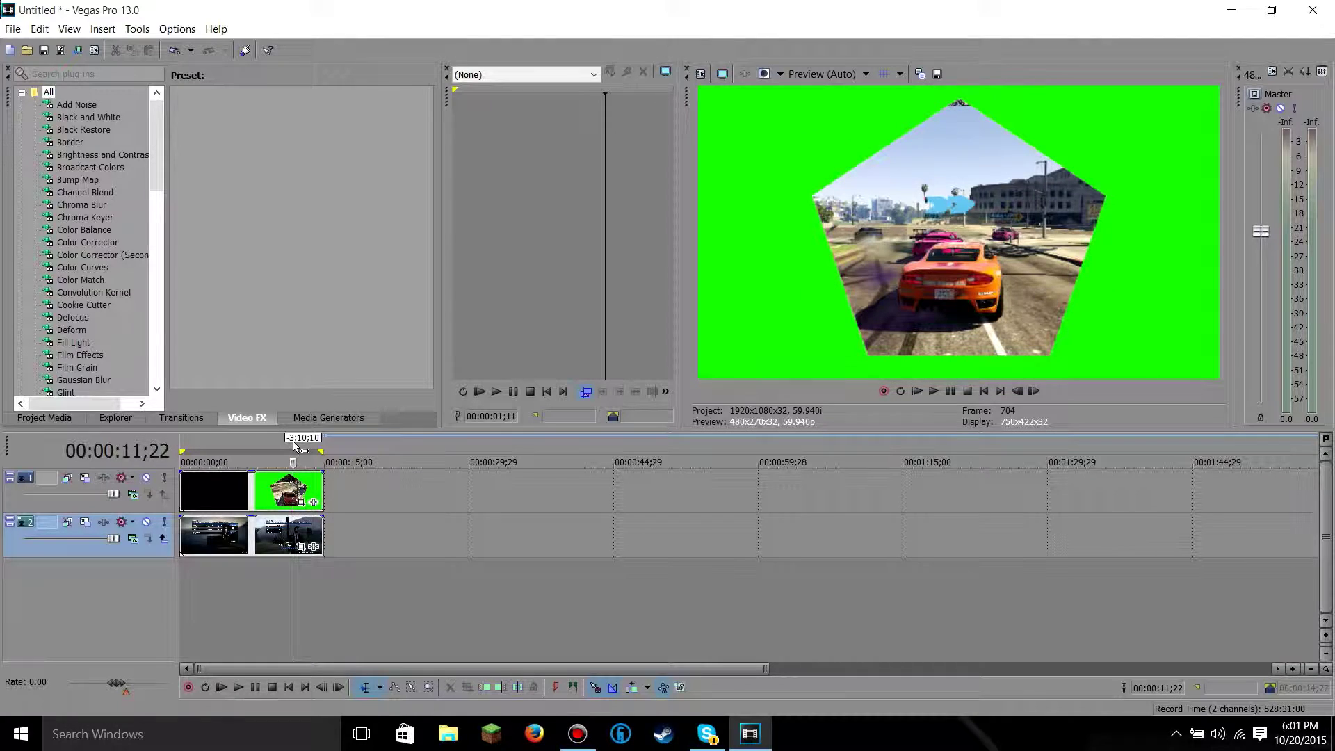
pyautogui.click(247, 501)
pyautogui.press('Delete')
pyautogui.moveTo(245, 540); pyautogui.dragTo(245, 495)
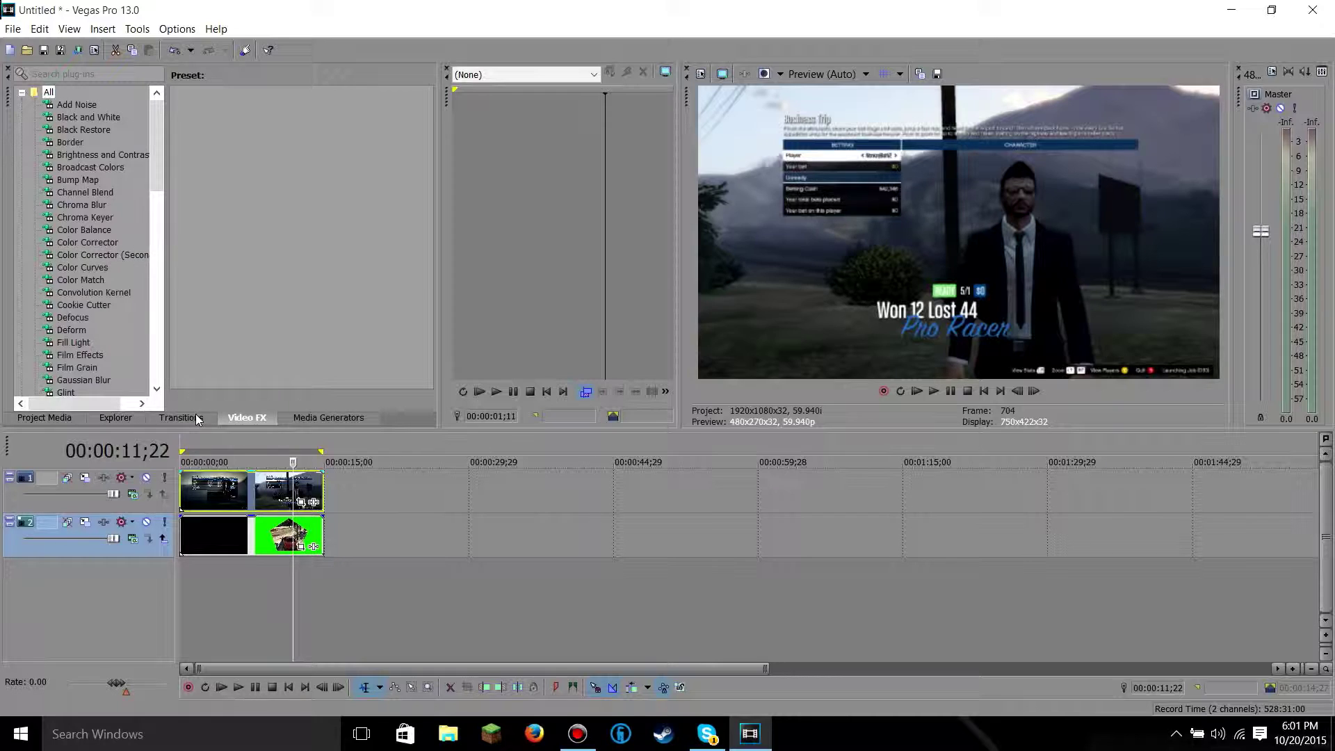
pyautogui.scroll(-1, 154, 167)
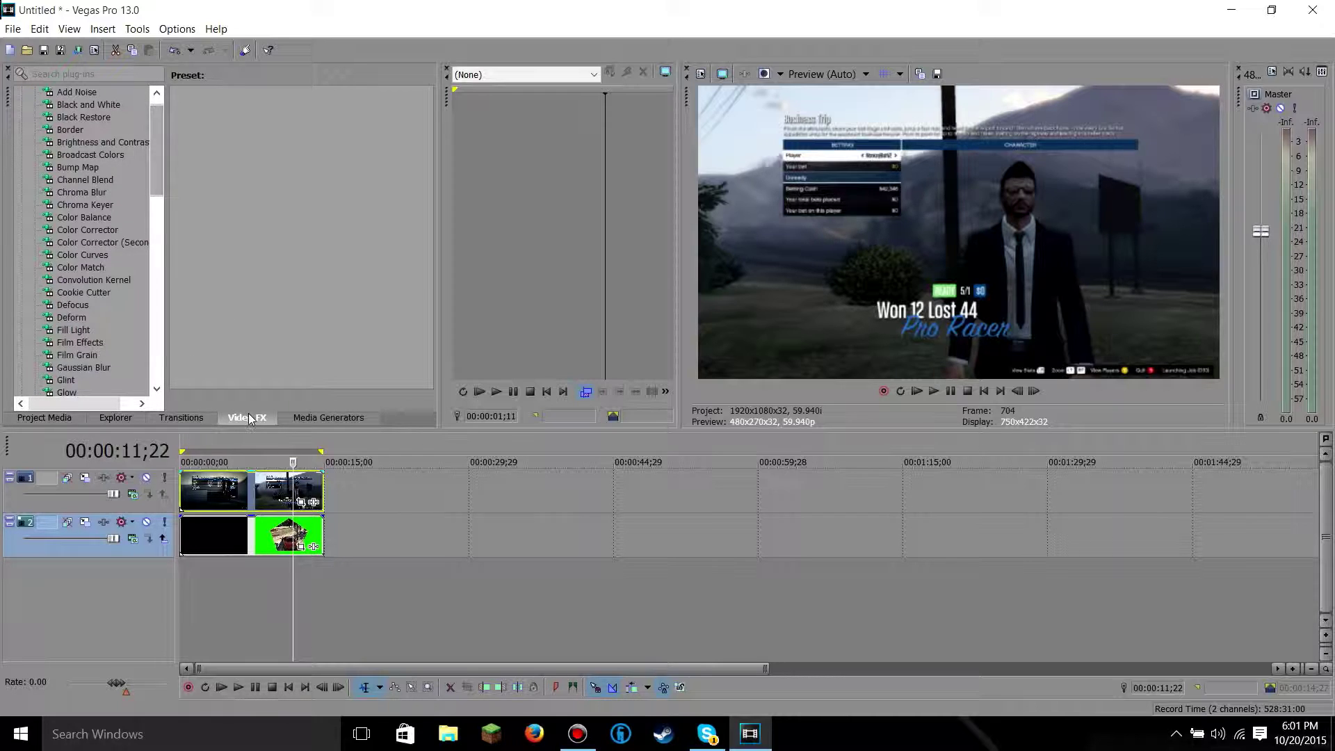
# - Apply the Chroma Keyer's Pure Green Screen preset to the Example.avi pentagon clip
pyautogui.click(83, 204)
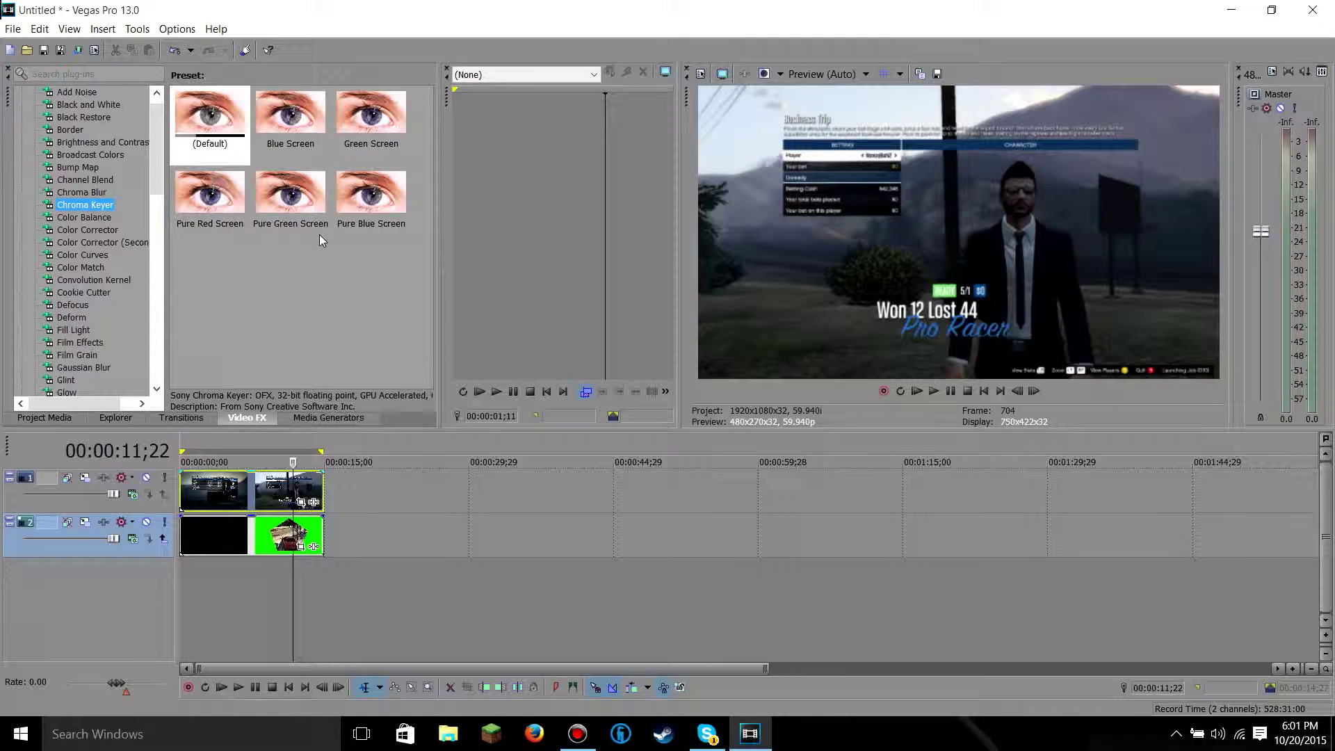
pyautogui.moveTo(290, 198)
pyautogui.moveTo(305, 201); pyautogui.dragTo(299, 214)
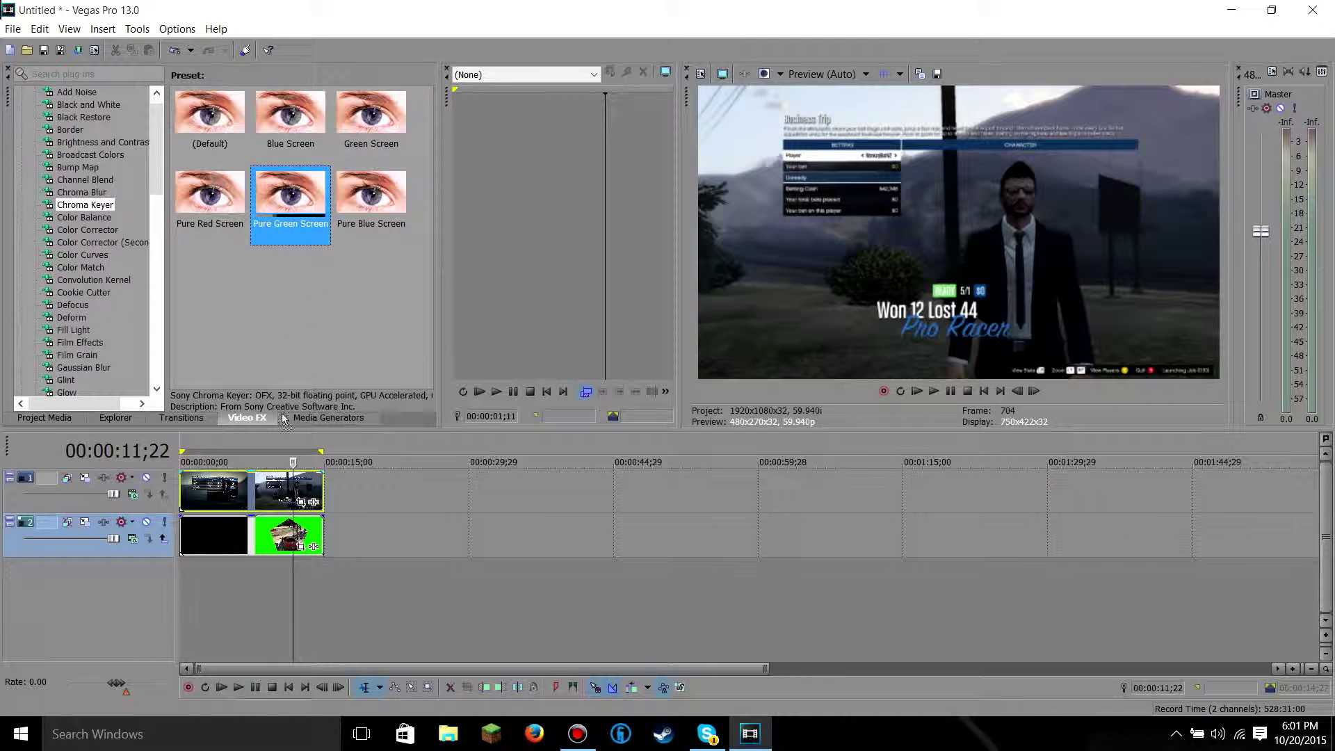
pyautogui.moveTo(283, 417); pyautogui.dragTo(253, 542)
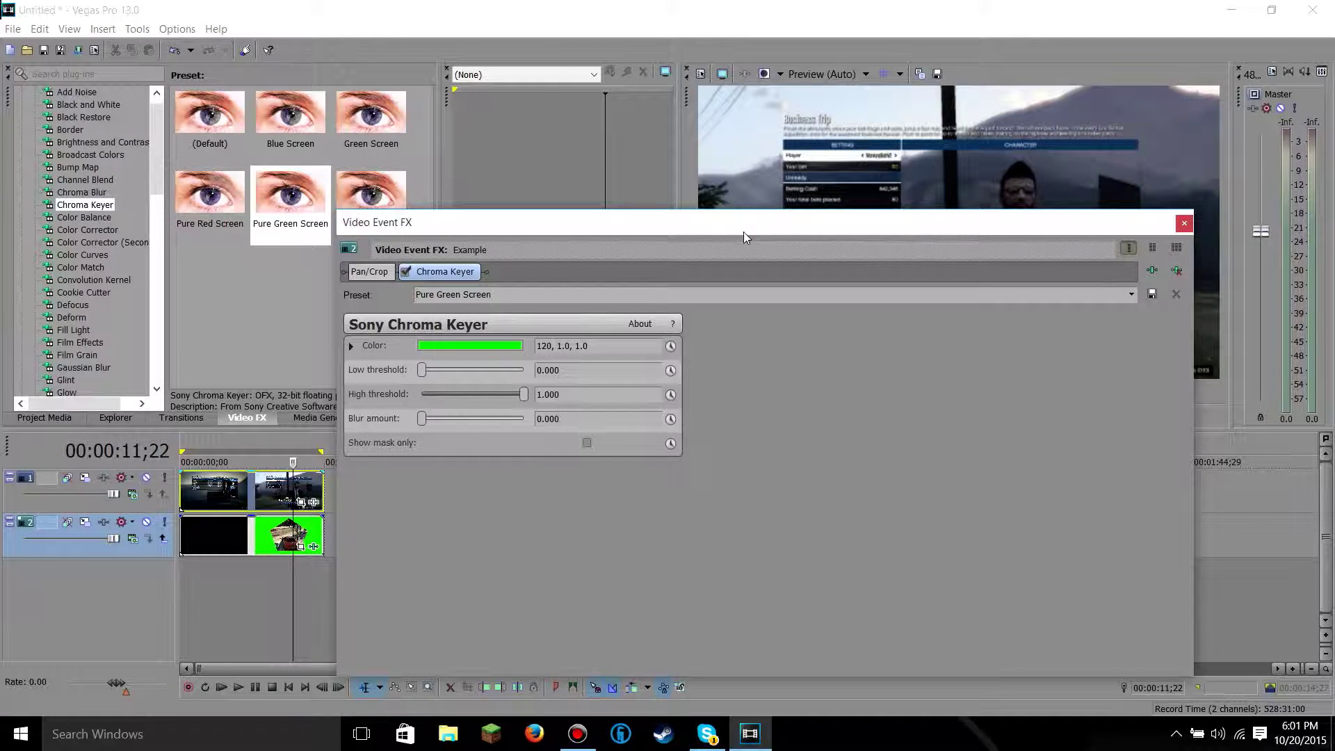
# - Move the keyed green clip back to track 1, above the gameplay video
pyautogui.moveTo(744, 232)
pyautogui.mouseDown()
pyautogui.moveTo(710, 229)
pyautogui.moveTo(950, 164)
pyautogui.mouseUp()
pyautogui.moveTo(230, 545); pyautogui.dragTo(226, 488)
pyautogui.moveTo(881, 165)
pyautogui.mouseDown()
pyautogui.moveTo(365, 450)
pyautogui.moveTo(319, 391)
pyautogui.mouseUp()
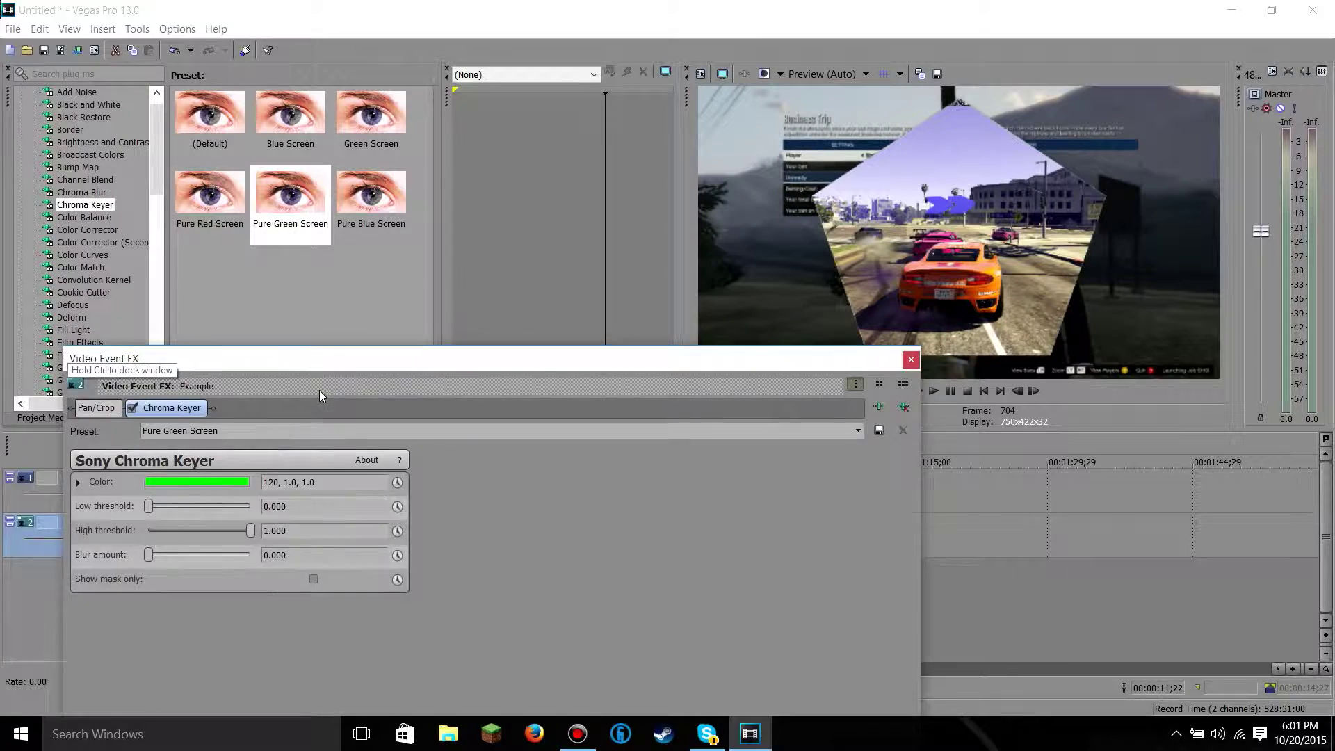
# - Try higher Blur amount values on the key, then reset Blur to 0.000
pyautogui.moveTo(319, 390); pyautogui.dragTo(349, 260)
pyautogui.moveTo(96, 456)
pyautogui.mouseDown()
pyautogui.moveTo(299, 457)
pyautogui.moveTo(14, 472)
pyautogui.mouseUp()
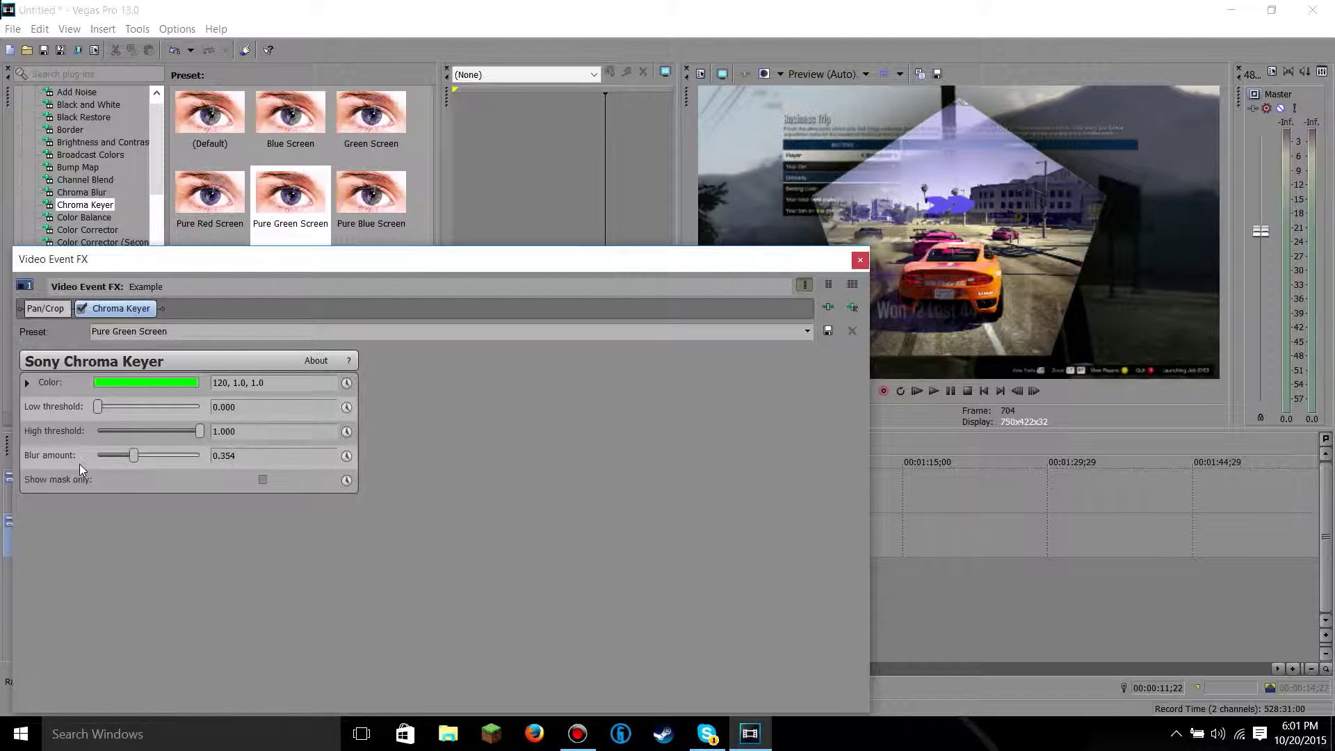
pyautogui.moveTo(94, 456); pyautogui.dragTo(108, 456)
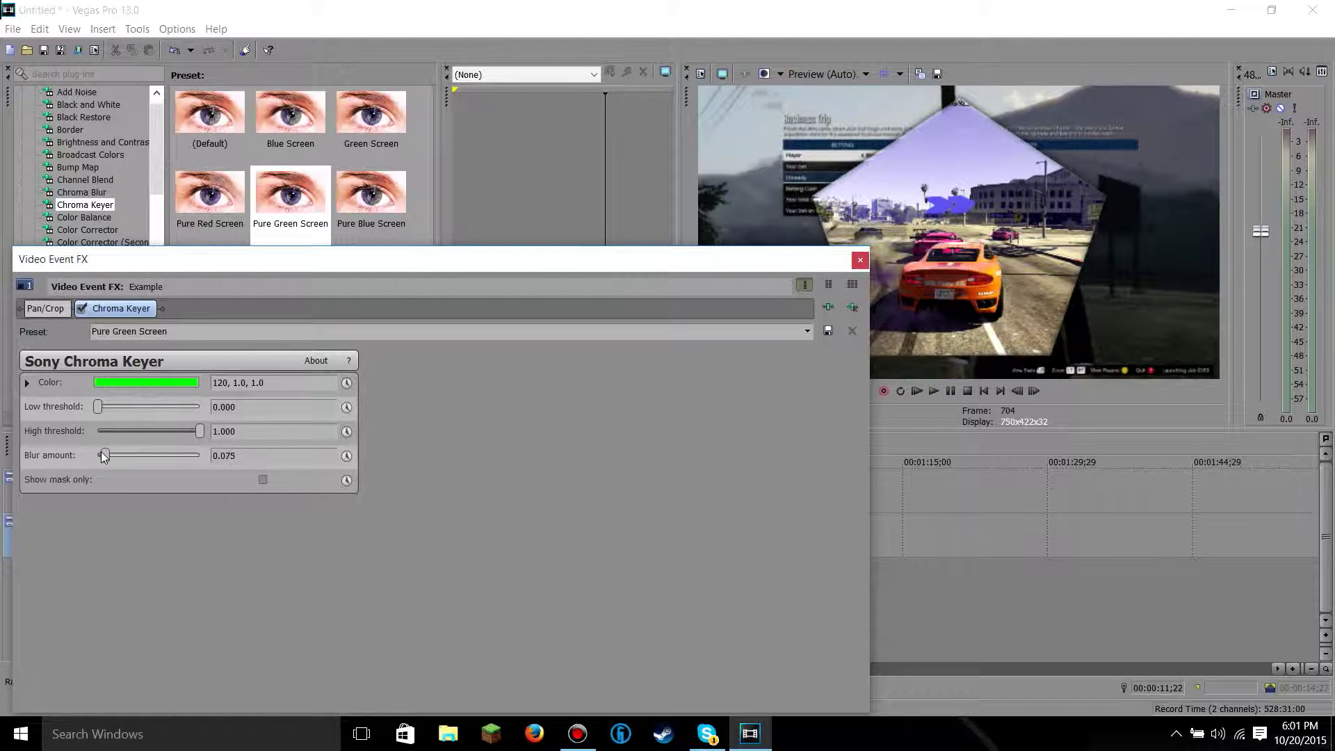
pyautogui.moveTo(106, 456); pyautogui.dragTo(13, 452)
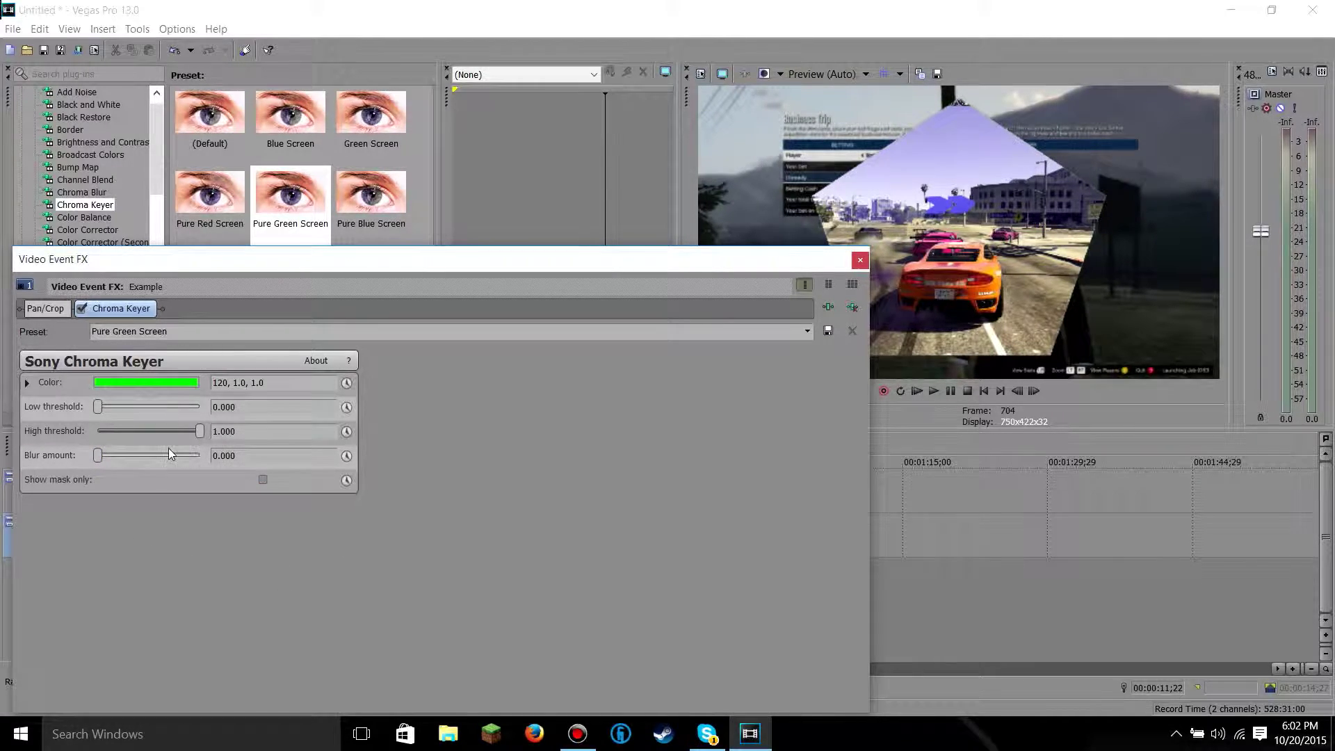
# - Play the keyed pentagon composite, then open the clip's Event Pan/Crop at 00:00:05;14
pyautogui.click(859, 260)
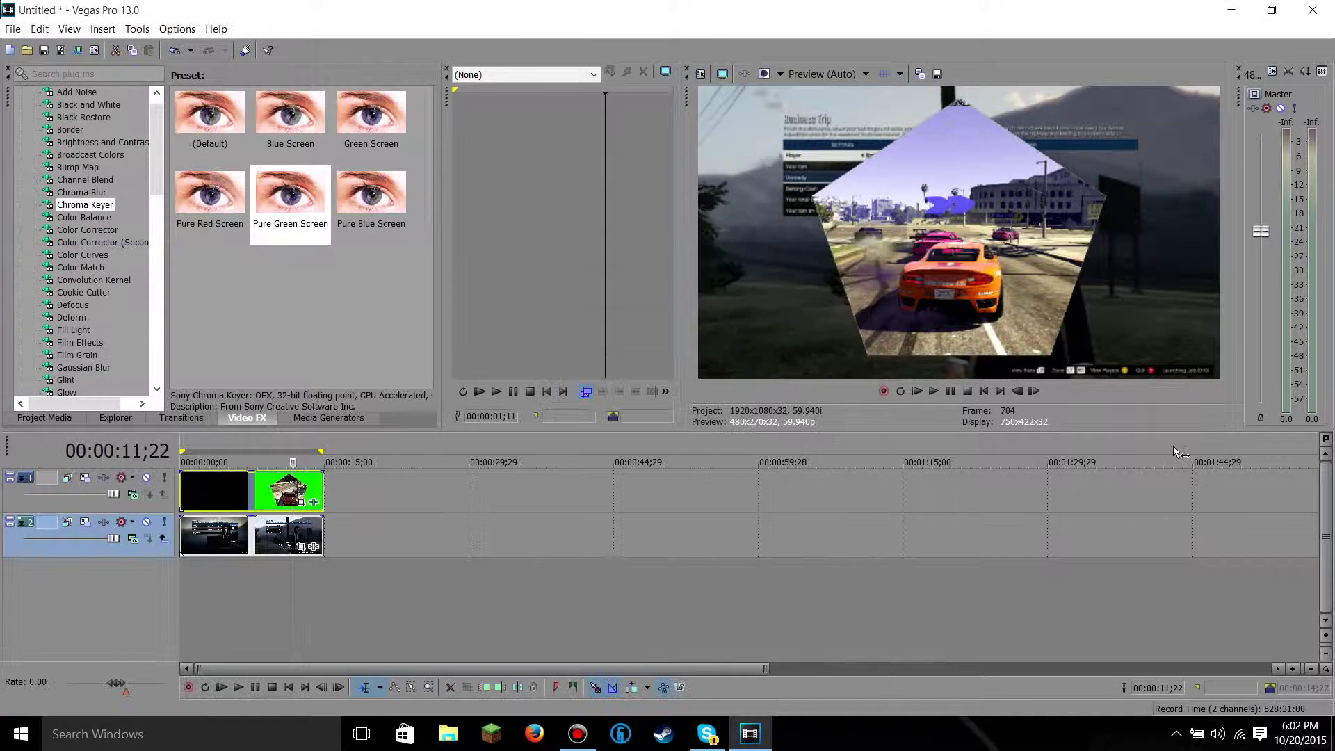
pyautogui.click(985, 392)
pyautogui.click(933, 392)
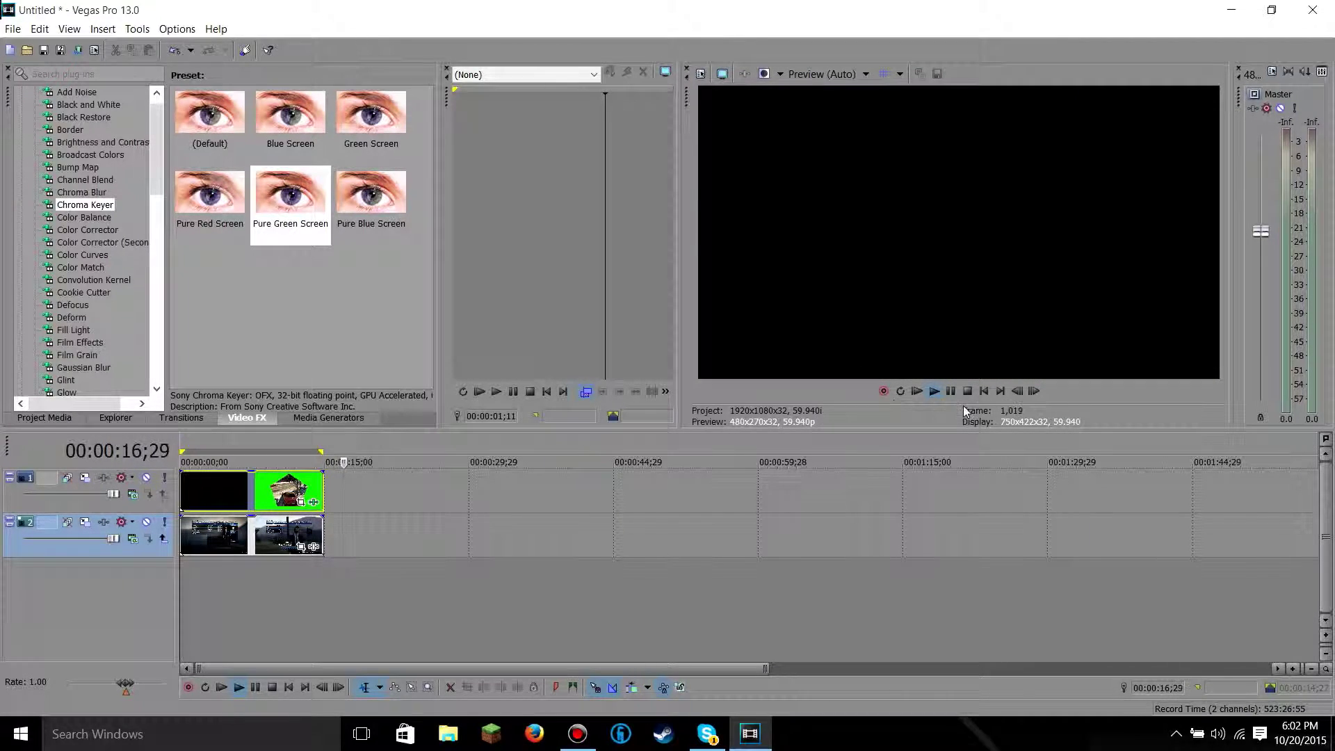
pyautogui.click(967, 391)
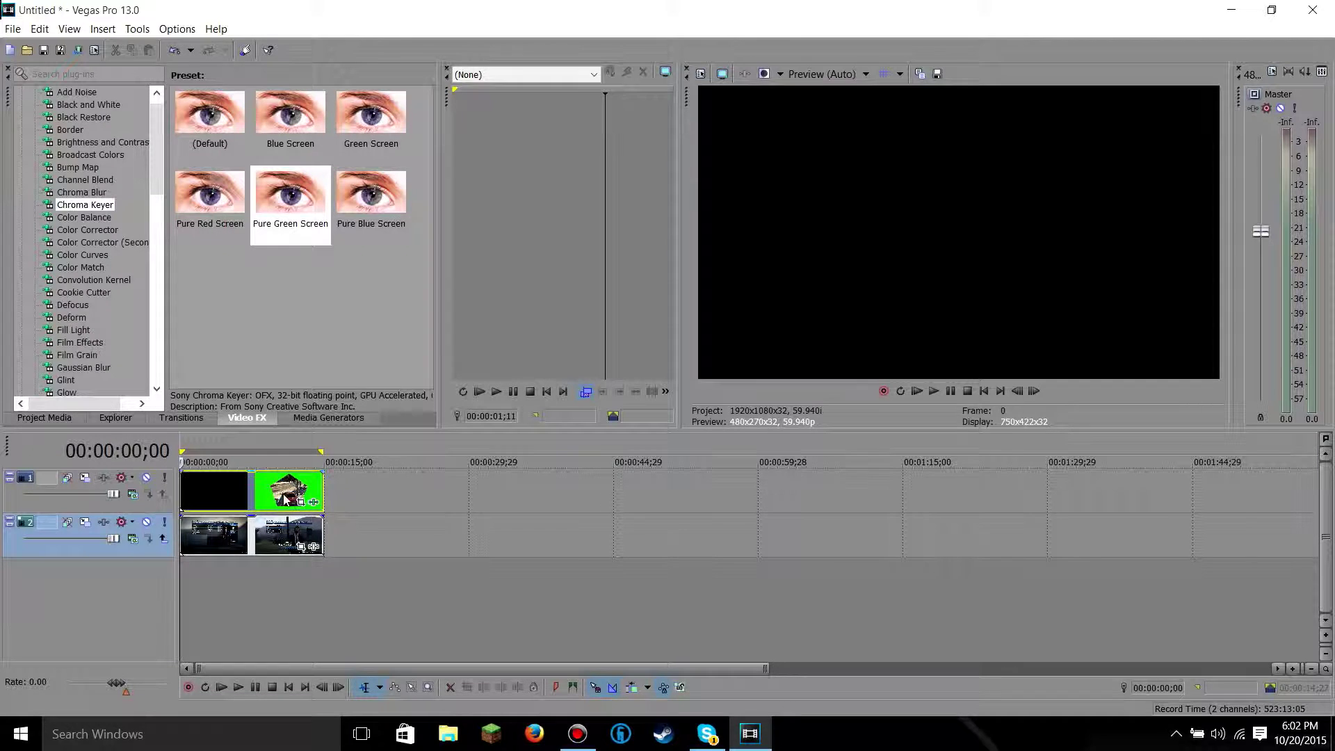
pyautogui.click(233, 482)
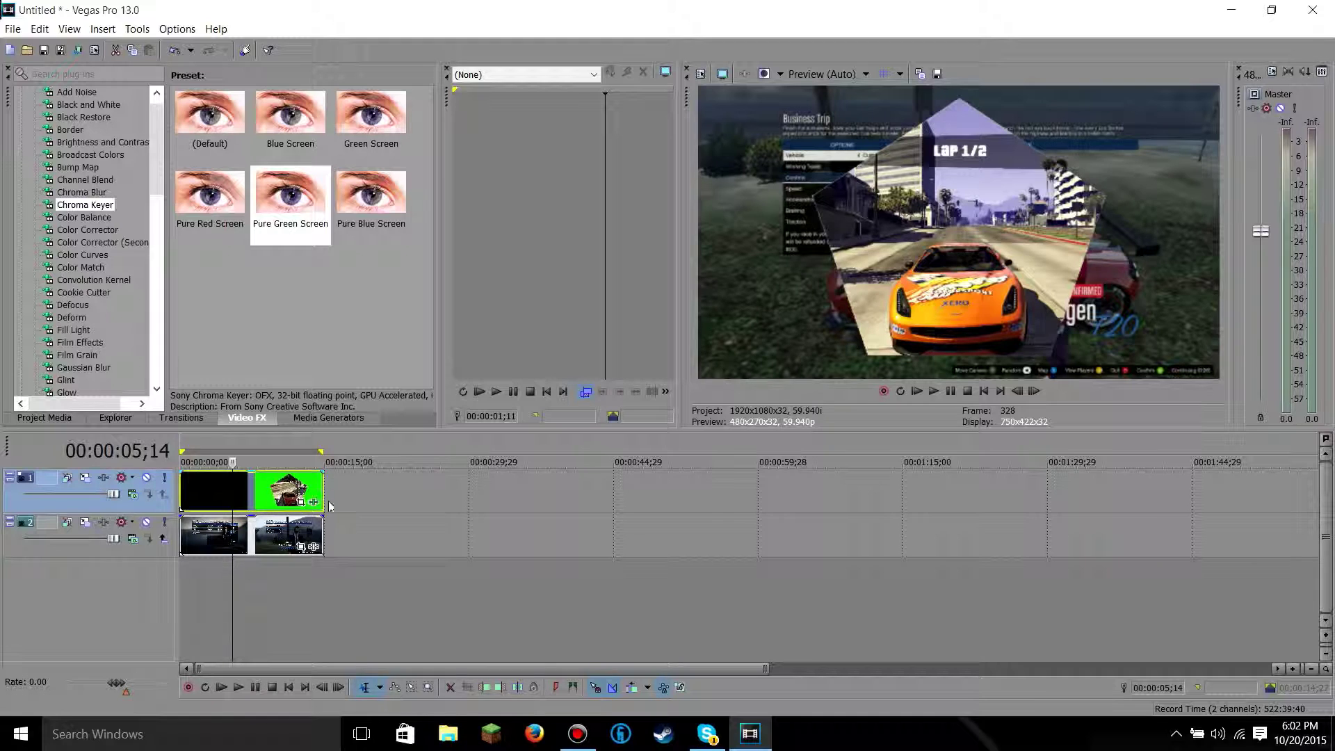
pyautogui.click(301, 506)
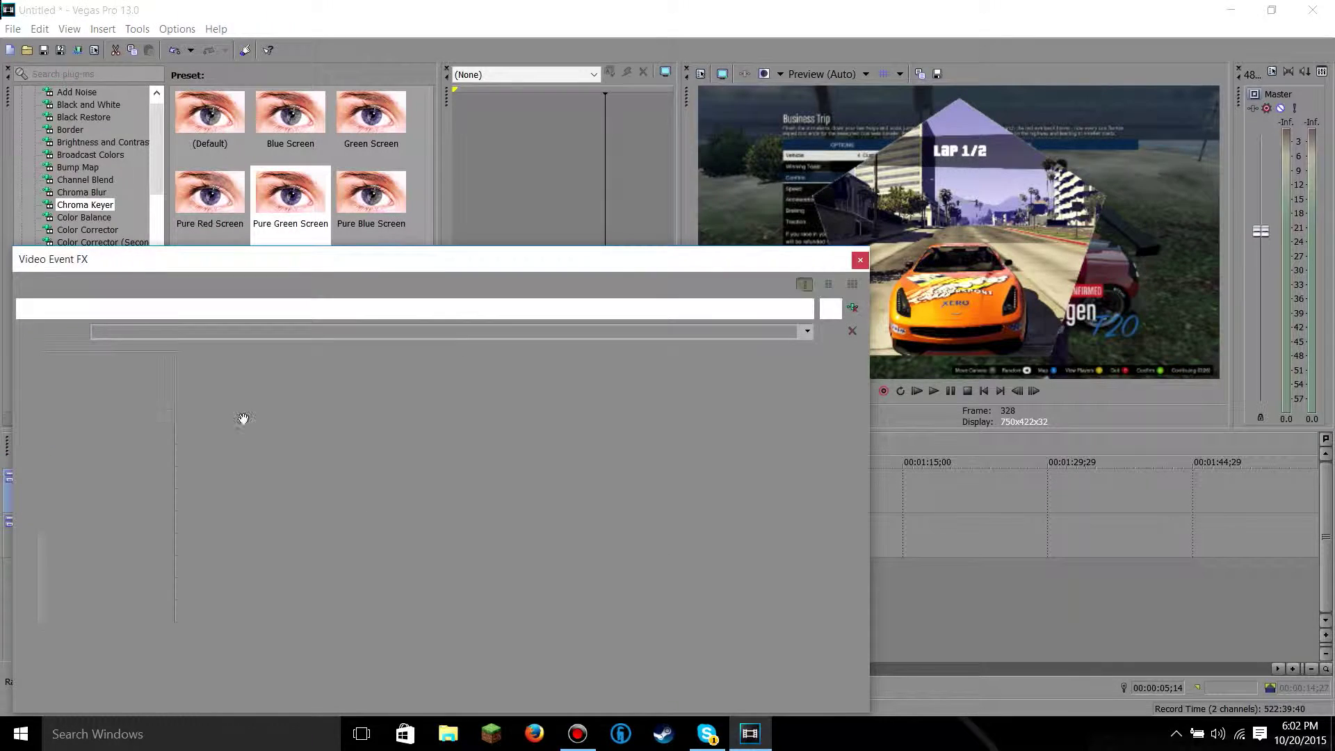
pyautogui.scroll(-3, 507, 477)
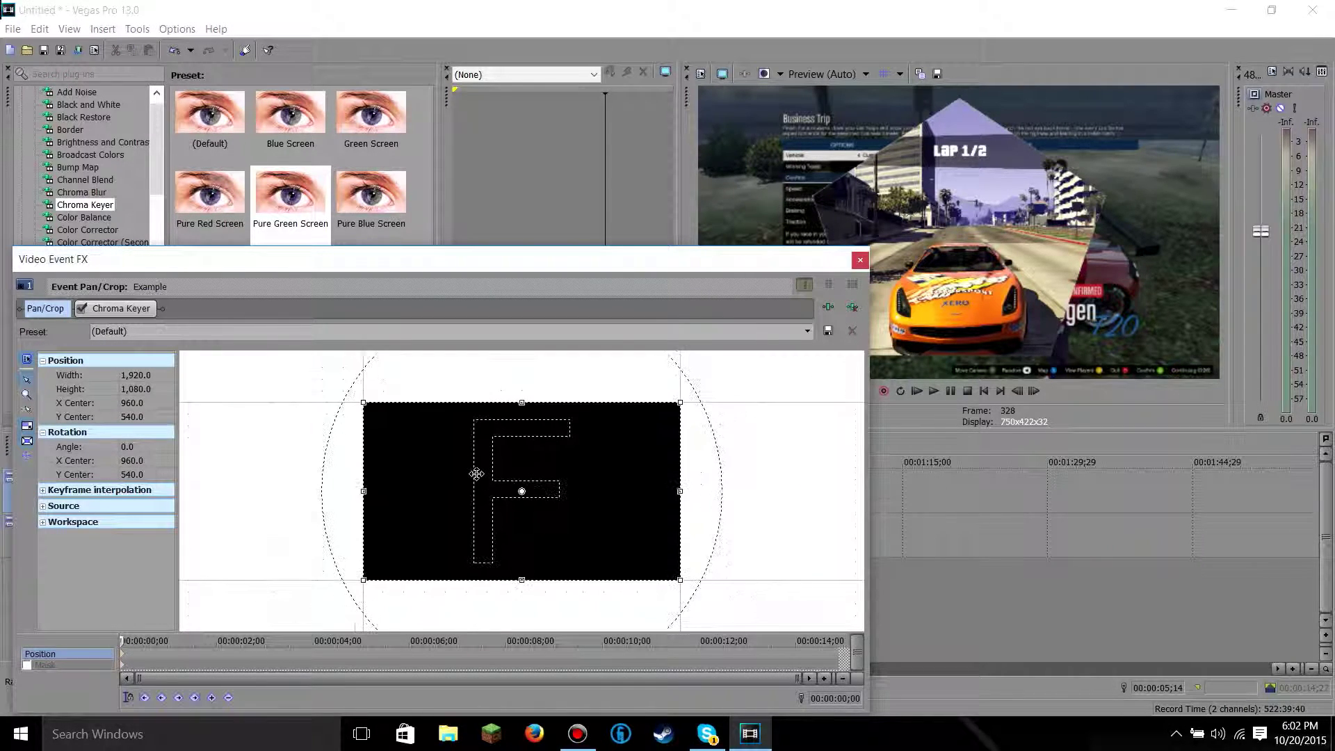
pyautogui.scroll(-2, 502, 475)
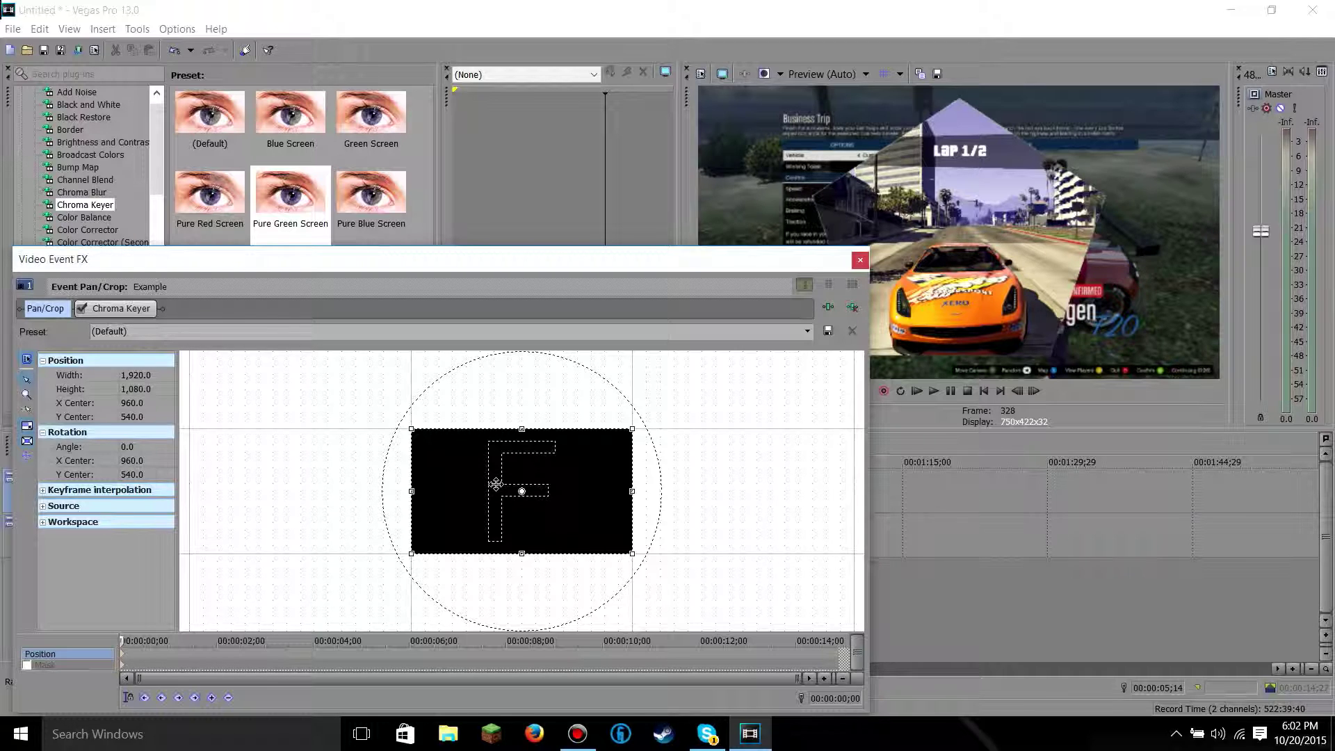
# - Set start and end Pan/Crop keyframe positions so the pentagon cutout drifts across the frame
pyautogui.moveTo(500, 475); pyautogui.dragTo(513, 469)
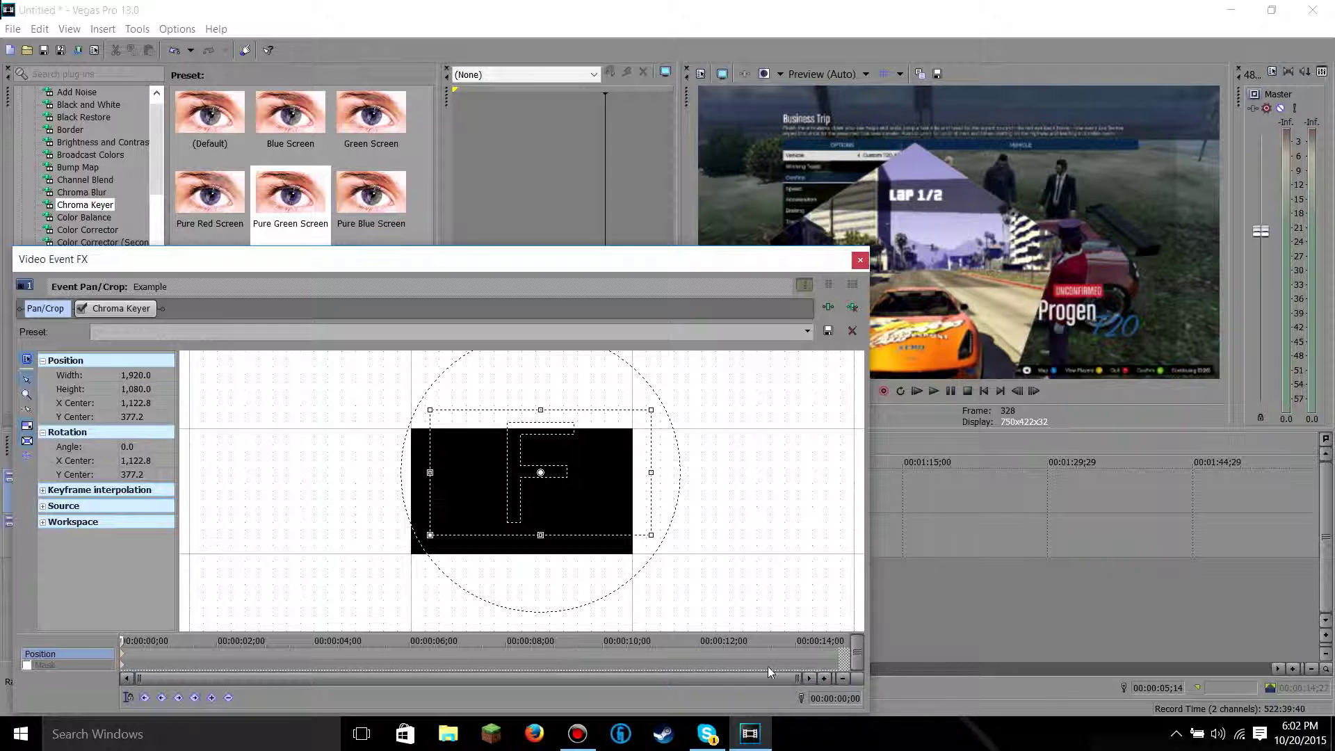
pyautogui.click(828, 656)
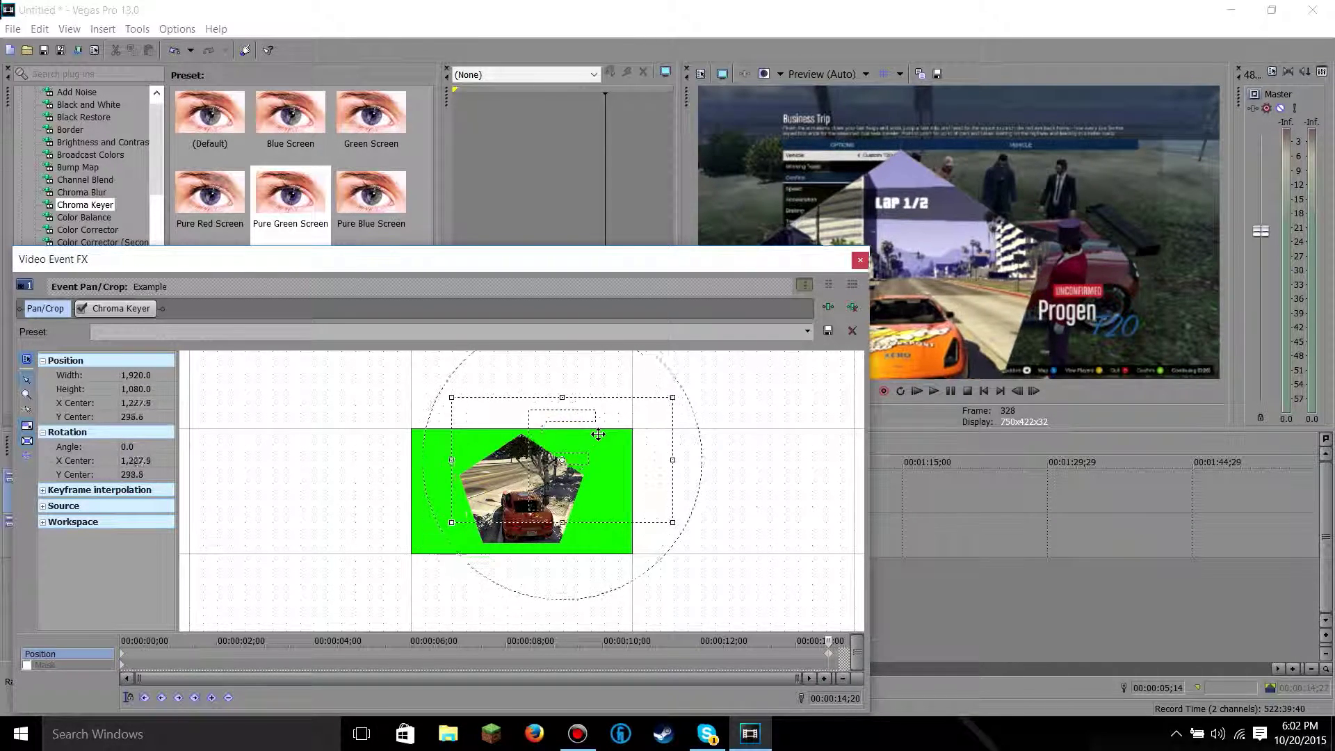
pyautogui.moveTo(571, 447); pyautogui.dragTo(597, 432)
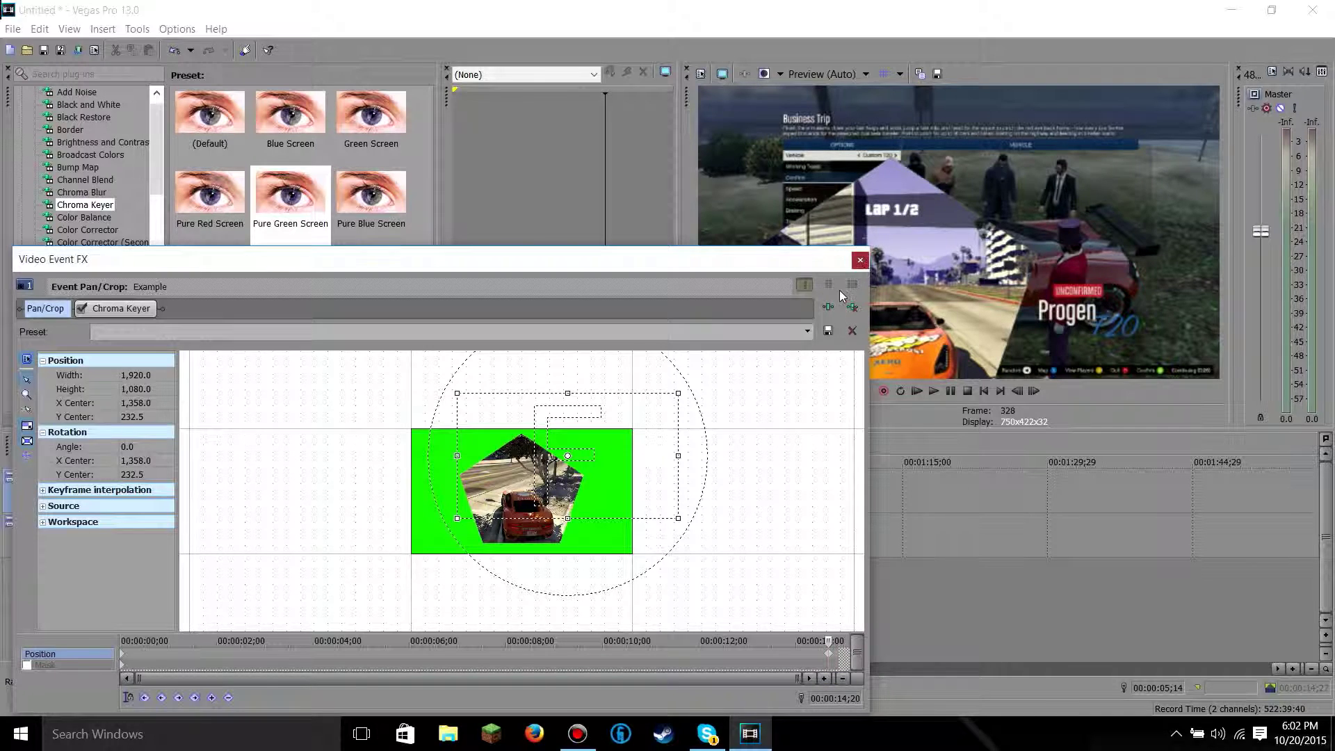
pyautogui.click(859, 259)
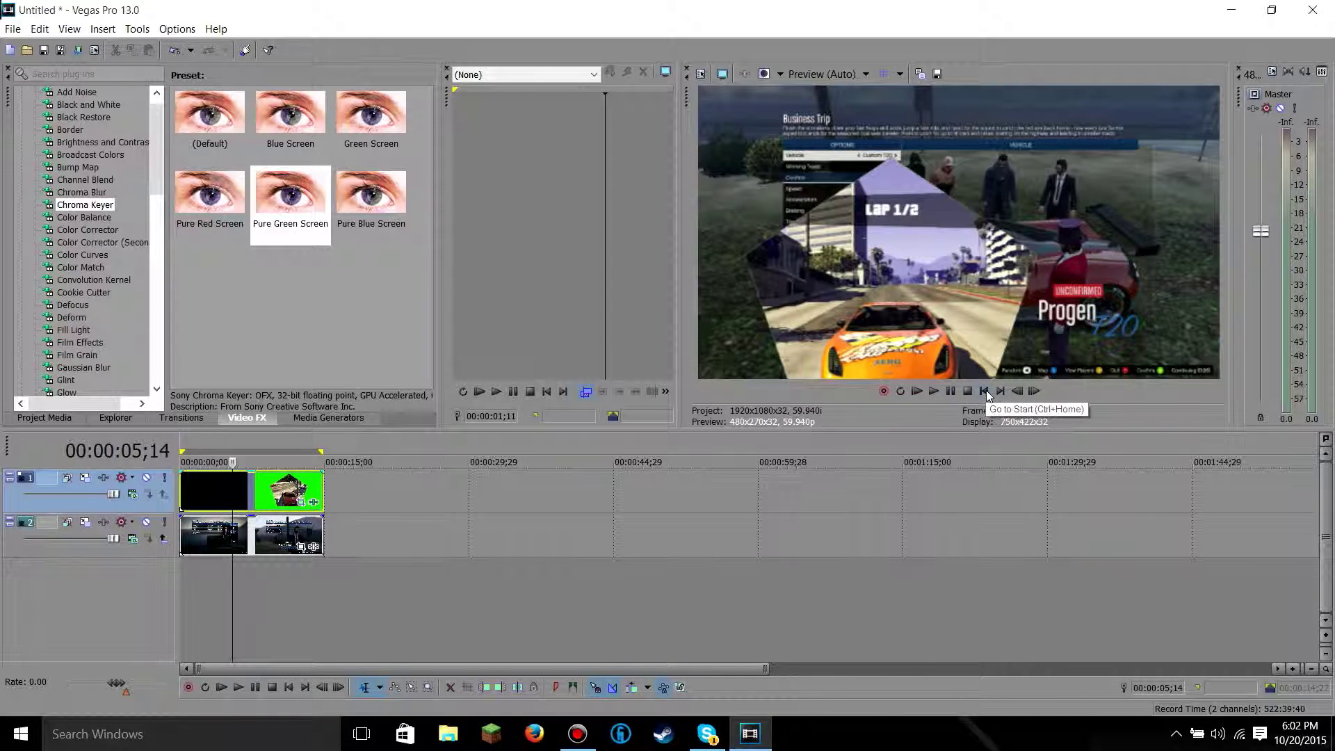
# - Play the moving pentagon composite from the beginning, then stop it with Space
pyautogui.click(986, 391)
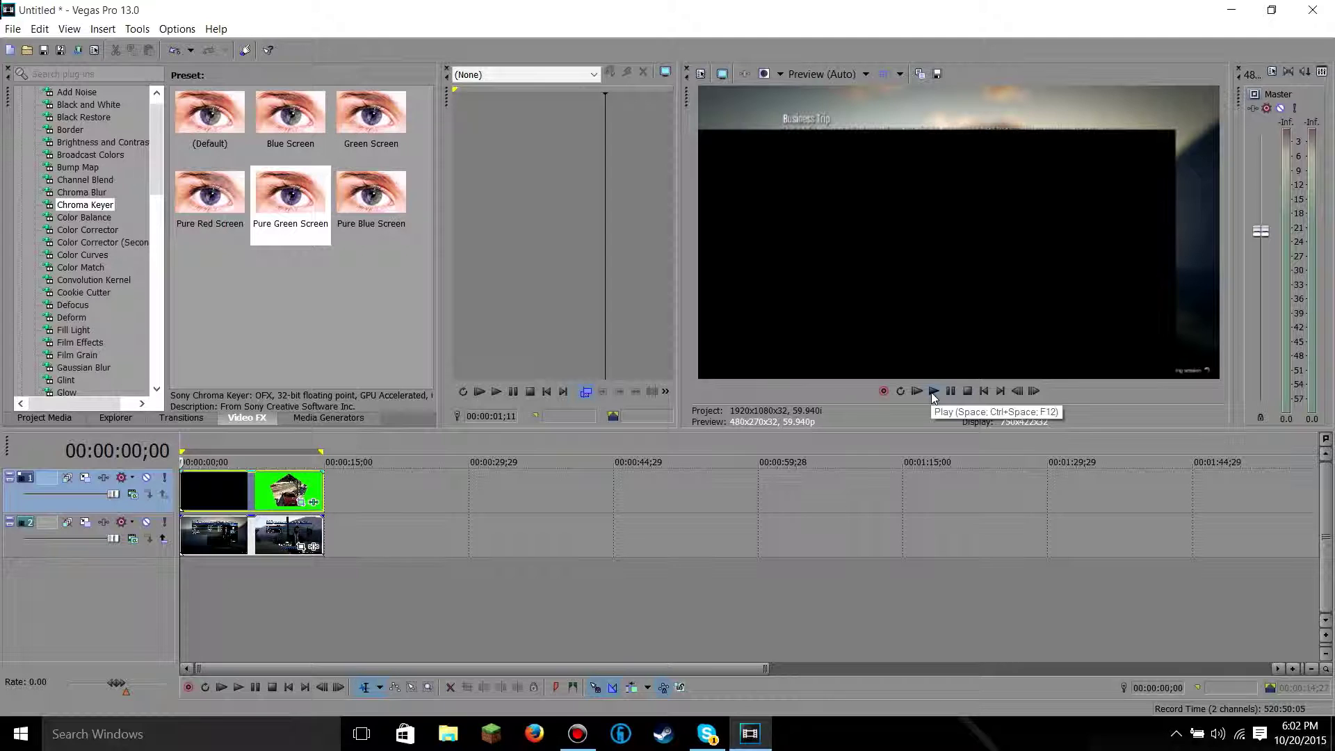
pyautogui.click(933, 390)
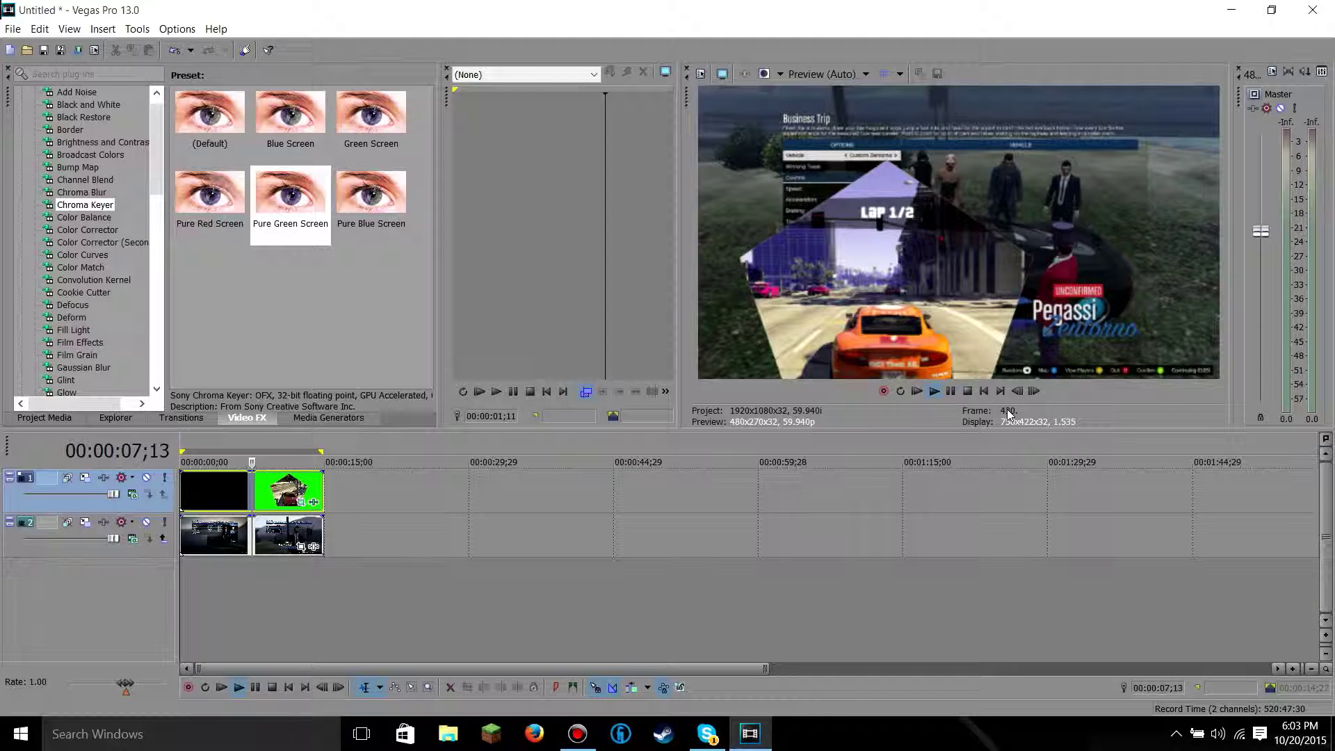
pyautogui.press('space')
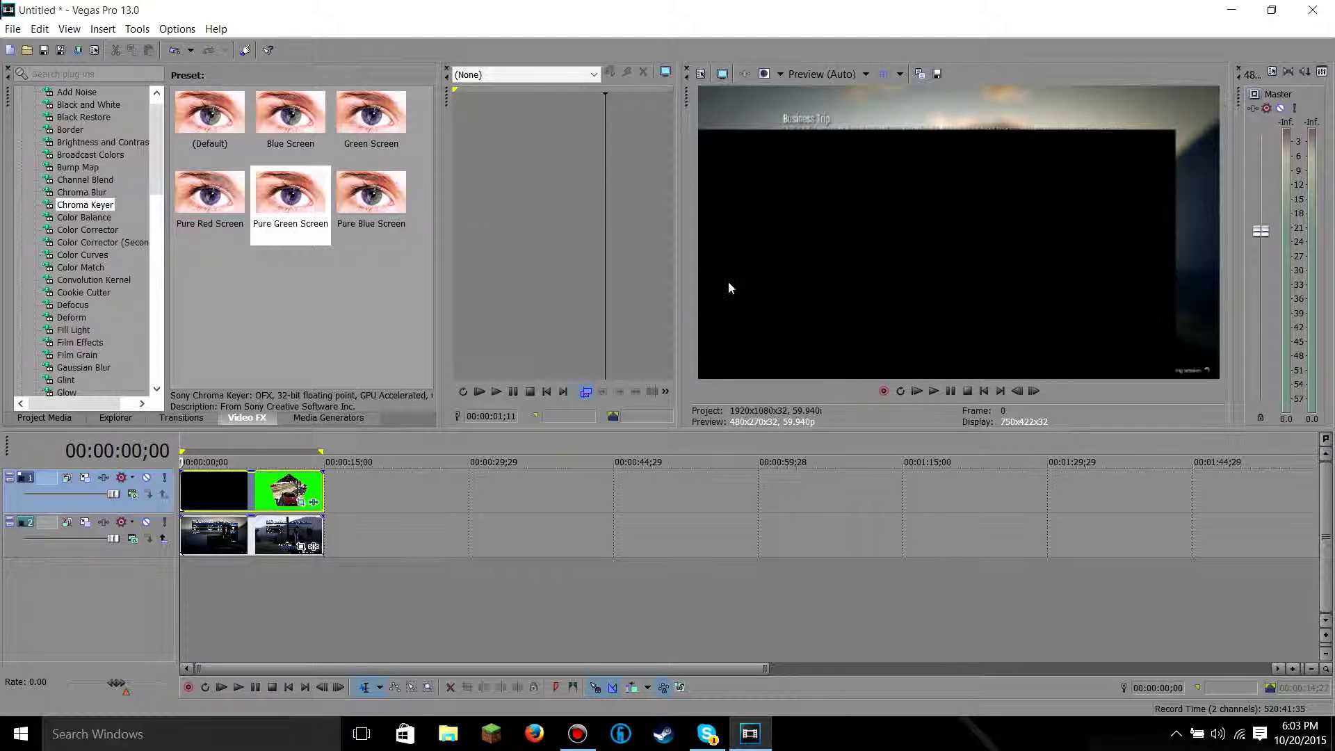